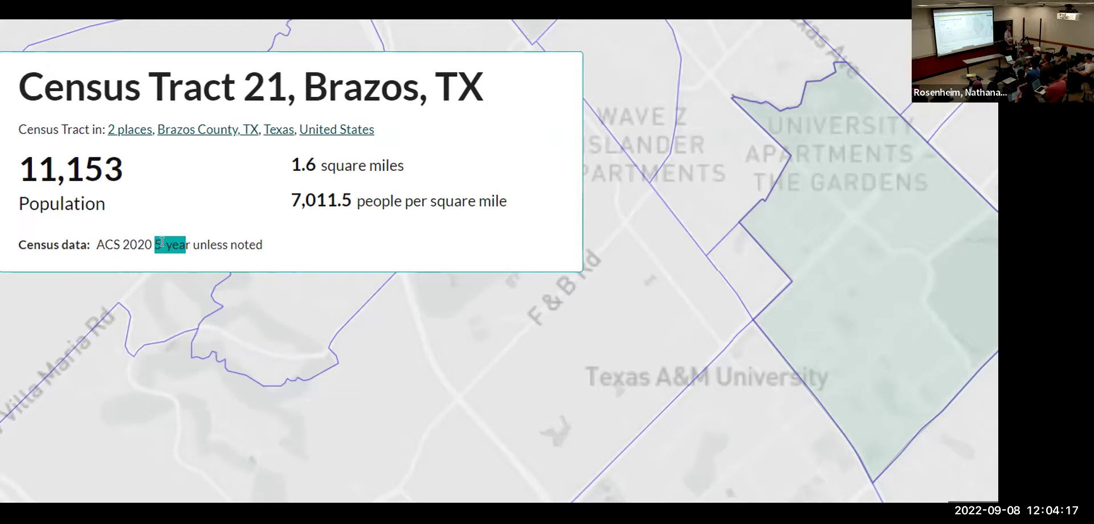
# - View the embed code for Census Tract 21's Population by age range chart and close it
pyautogui.scroll(-5, 379, 308)
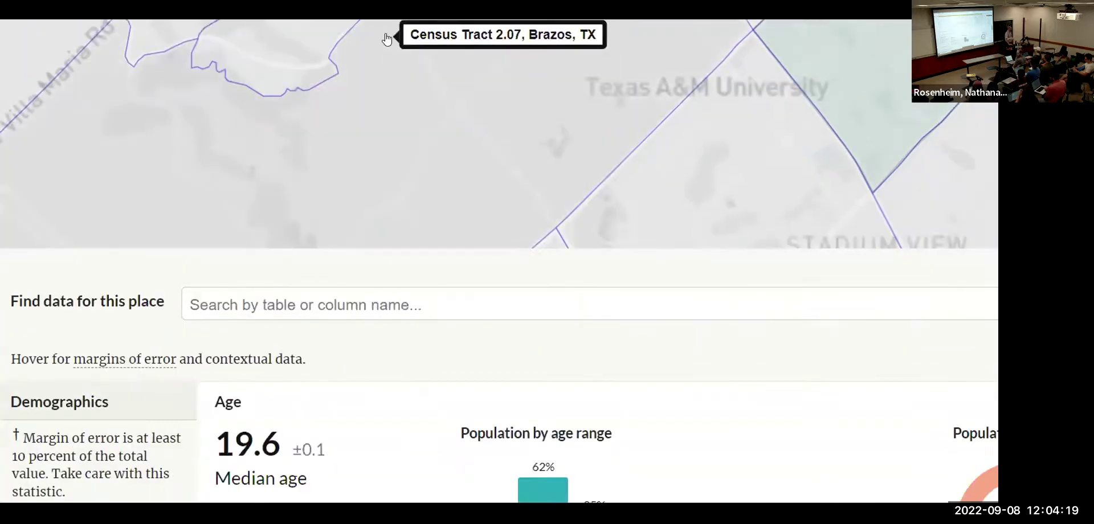
pyautogui.scroll(-5, 347, 86)
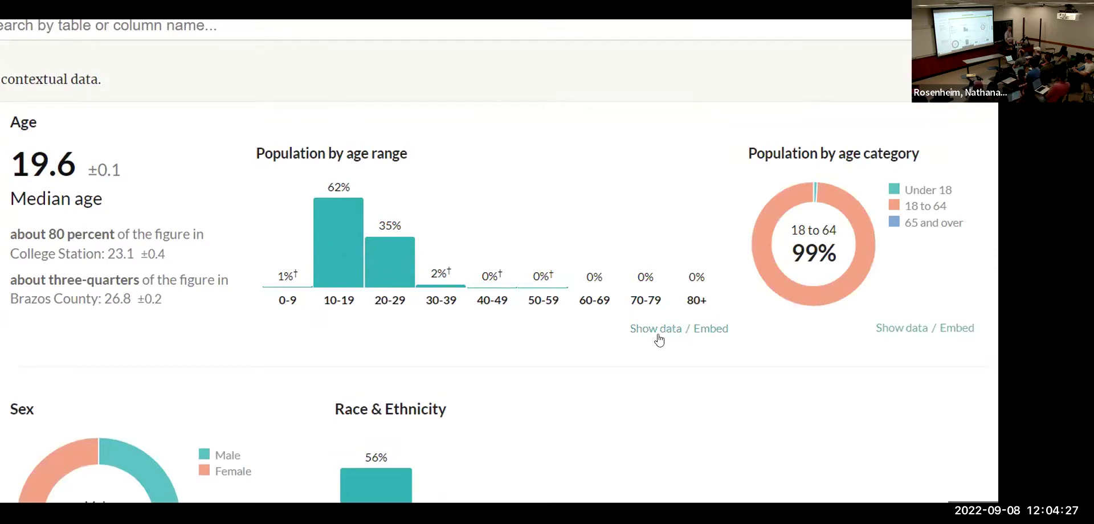
pyautogui.click(705, 329)
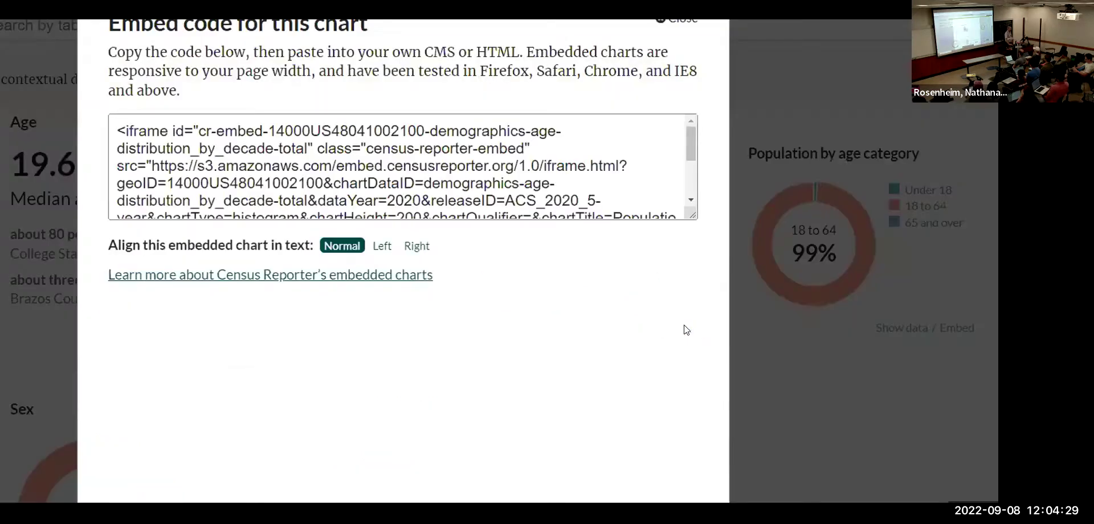
pyautogui.click(691, 26)
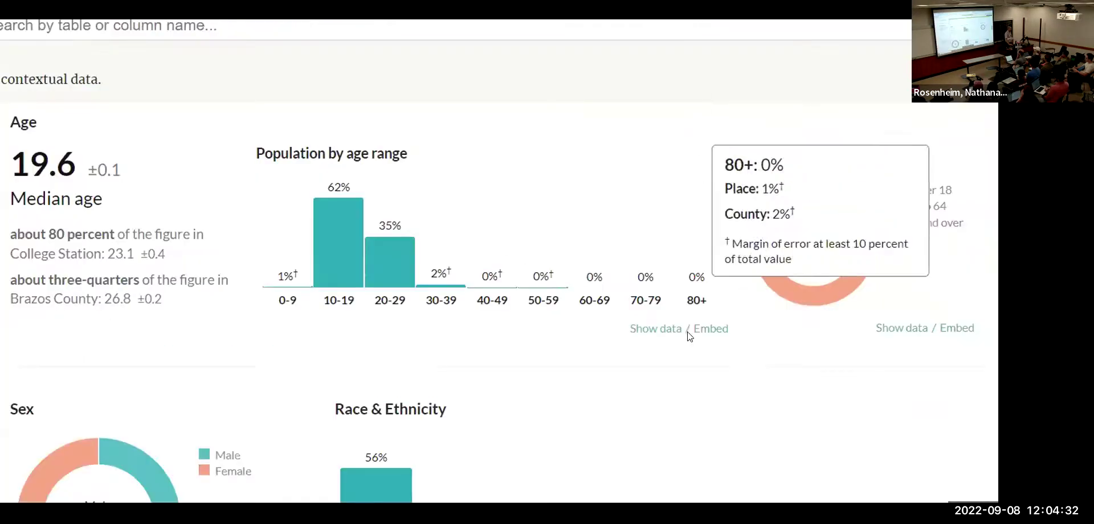
# - Show the data behind the Population by age range chart and highlight the table code B01001 in its heading
pyautogui.click(655, 331)
pyautogui.scroll(-4, 261, 173)
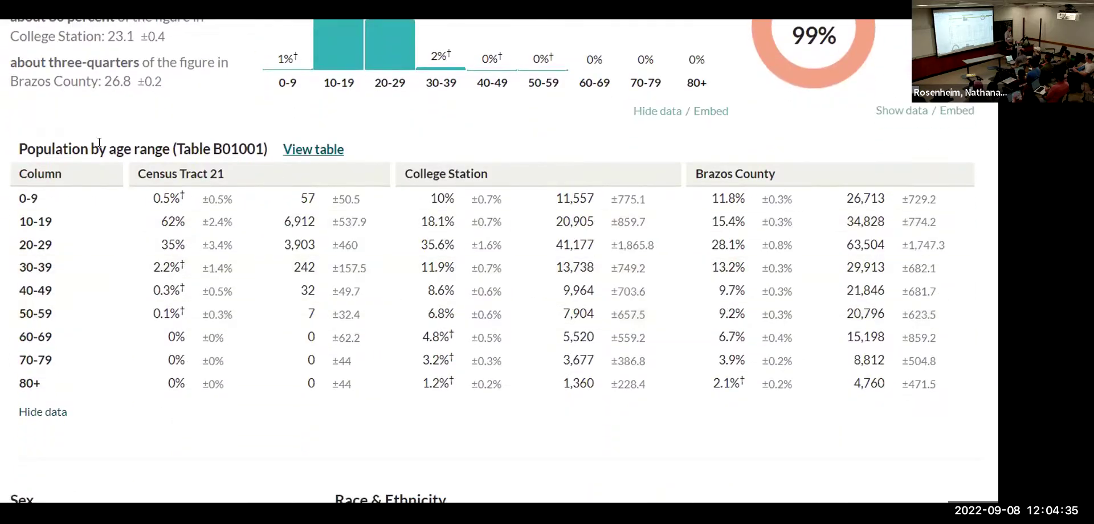
pyautogui.doubleClick(217, 149)
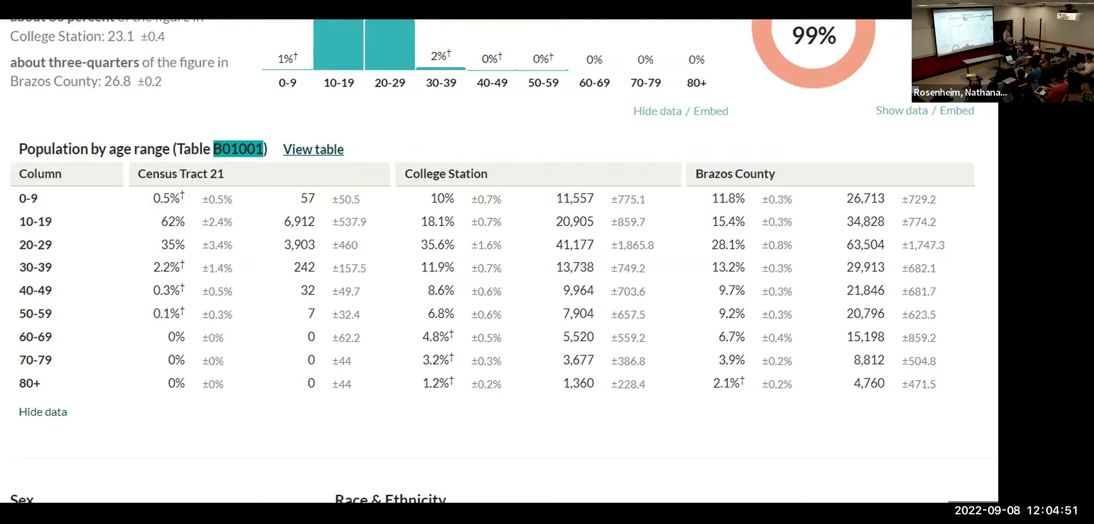
pyautogui.scroll(10, 459, 83)
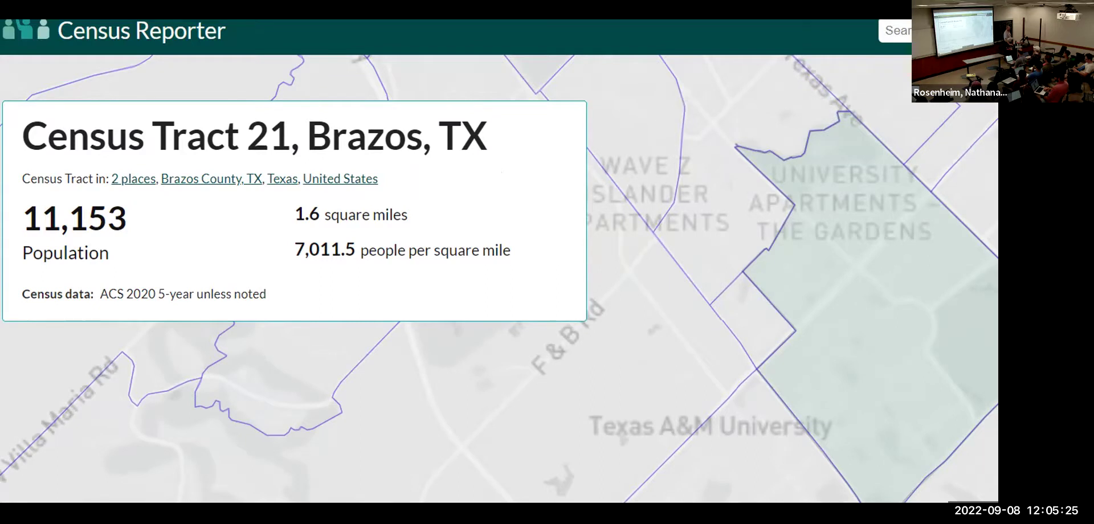
# - Compare the Census Tract 21 and BG 3, Tract 21 profiles, and highlight the census tract's total population
pyautogui.scroll(-5, 677, 299)
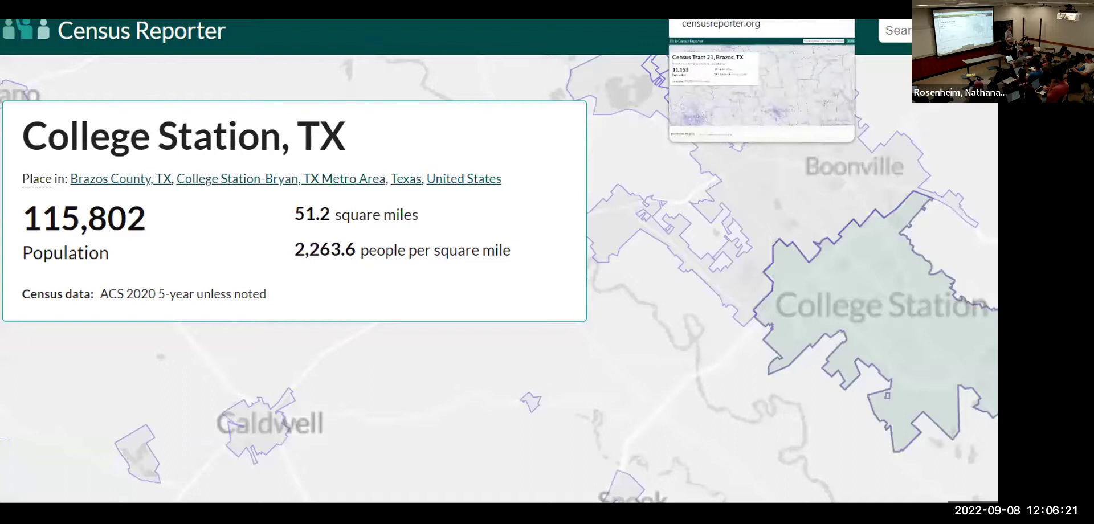
pyautogui.click(735, 9)
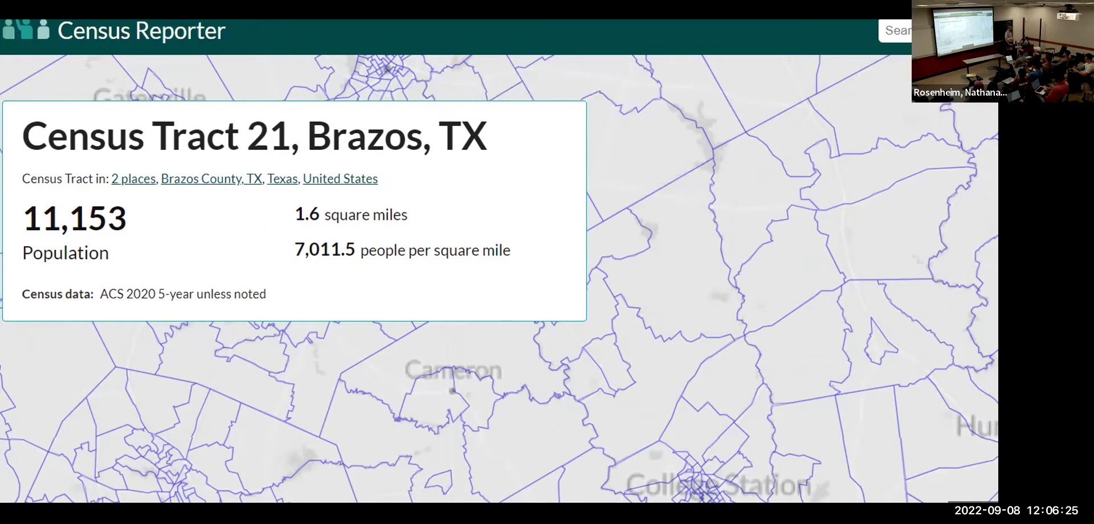
pyautogui.hotkey('ctrl', 'Tab')
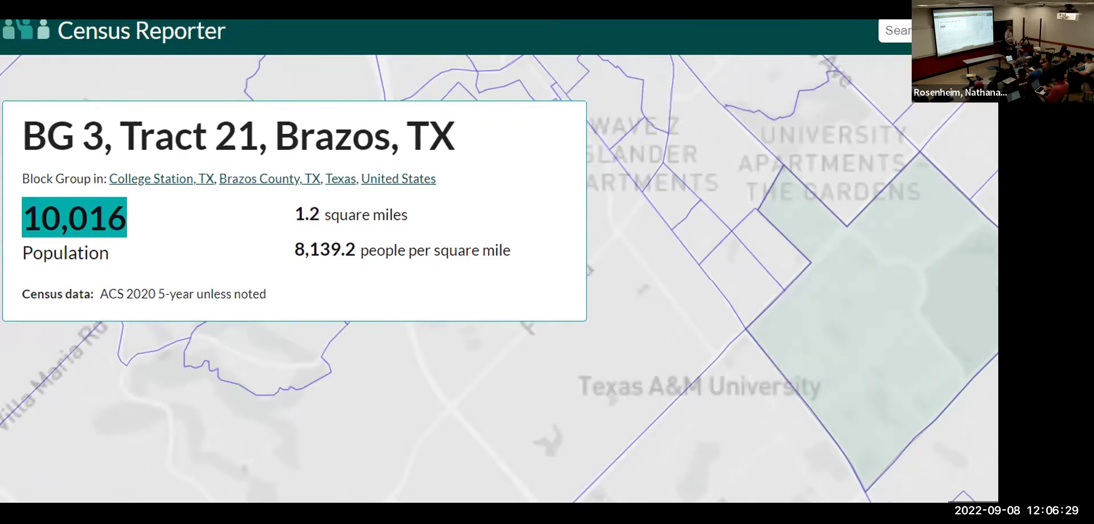
pyautogui.hotkey('ctrl', 'Tab')
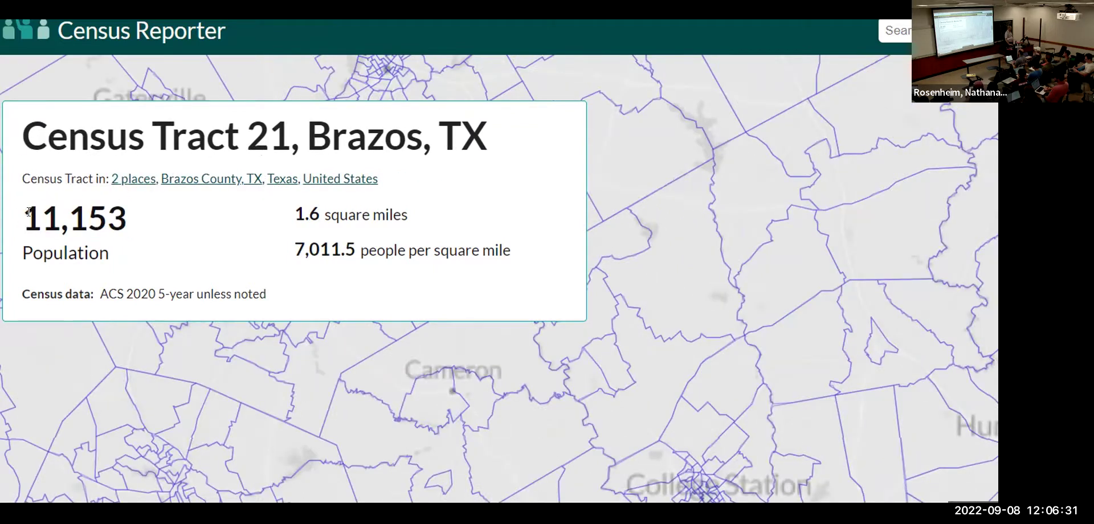
pyautogui.moveTo(28, 212); pyautogui.dragTo(129, 216)
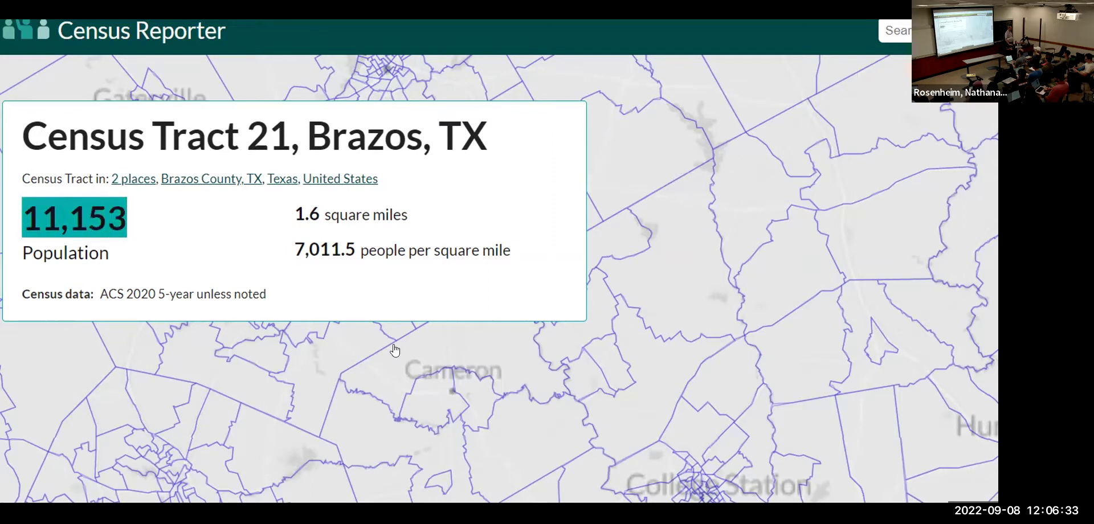
# - Examine the boundaries of Census Tract 21 on the map around College Station
pyautogui.scroll(-1, 735, 480)
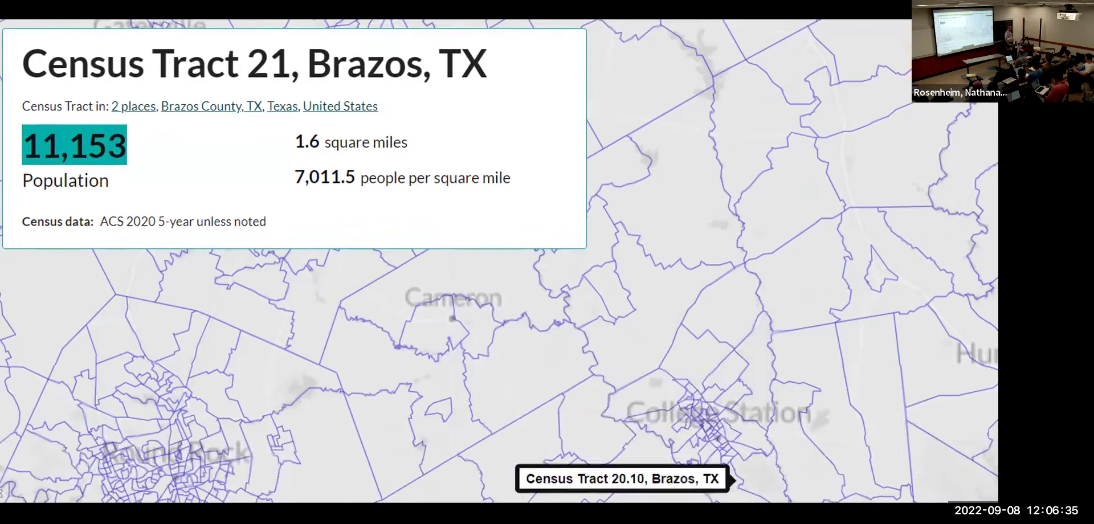
pyautogui.scroll(3, 741, 433)
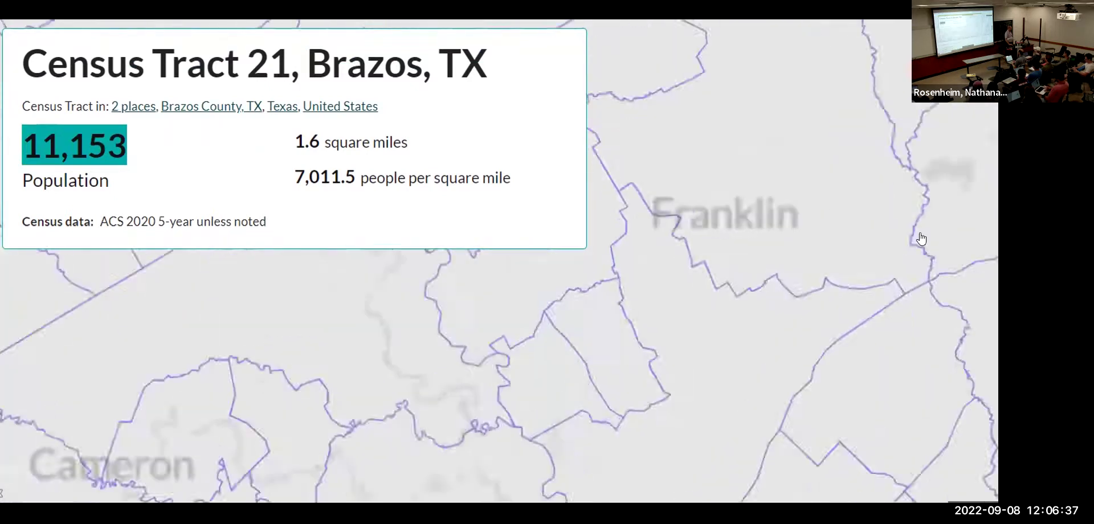
pyautogui.scroll(-4, 604, 250)
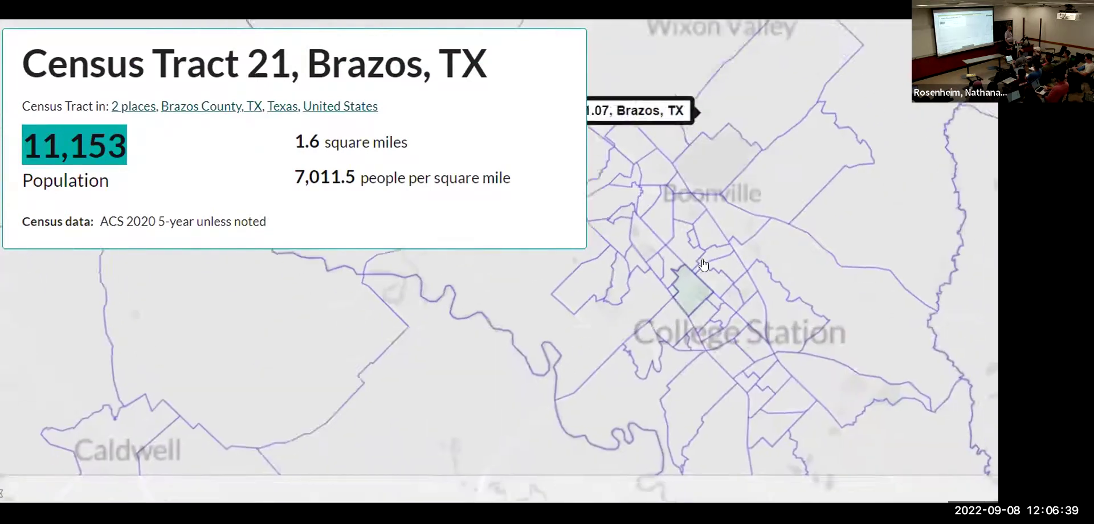
pyautogui.scroll(5, 592, 248)
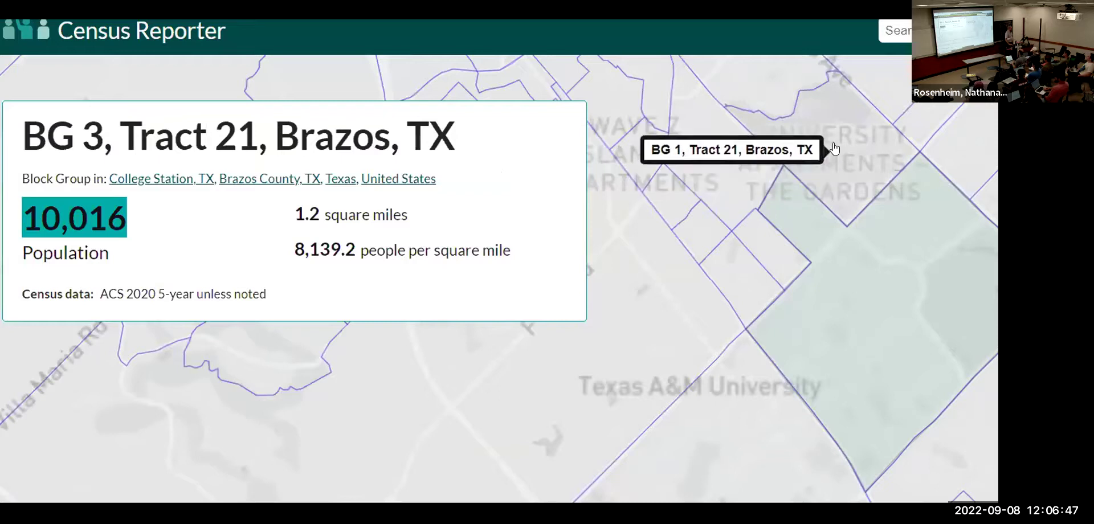
# - Open the profile of block group 1 in Tract 21 from the block group map
pyautogui.moveTo(835, 149); pyautogui.dragTo(761, 229)
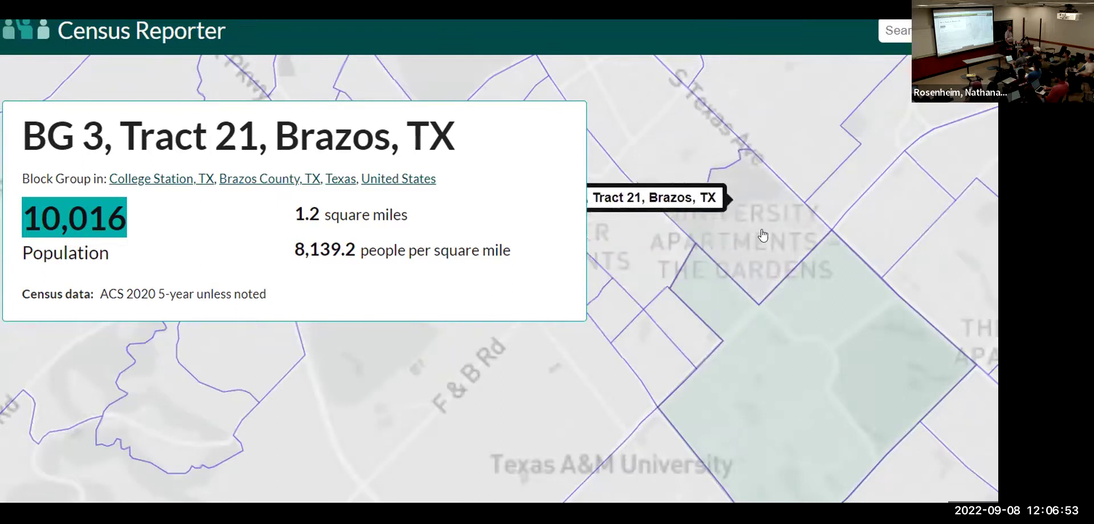
pyautogui.moveTo(767, 235); pyautogui.dragTo(835, 250)
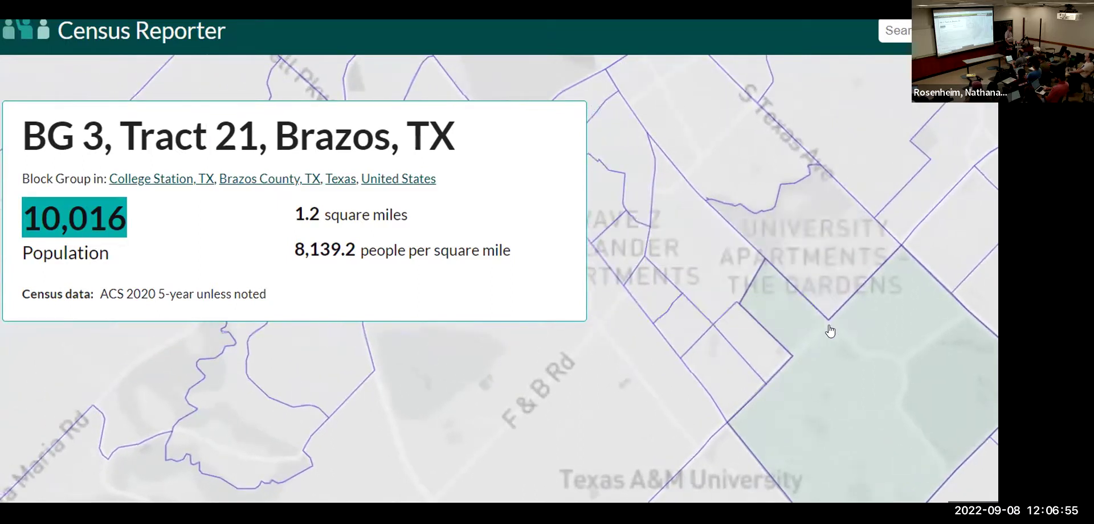
pyautogui.click(822, 259)
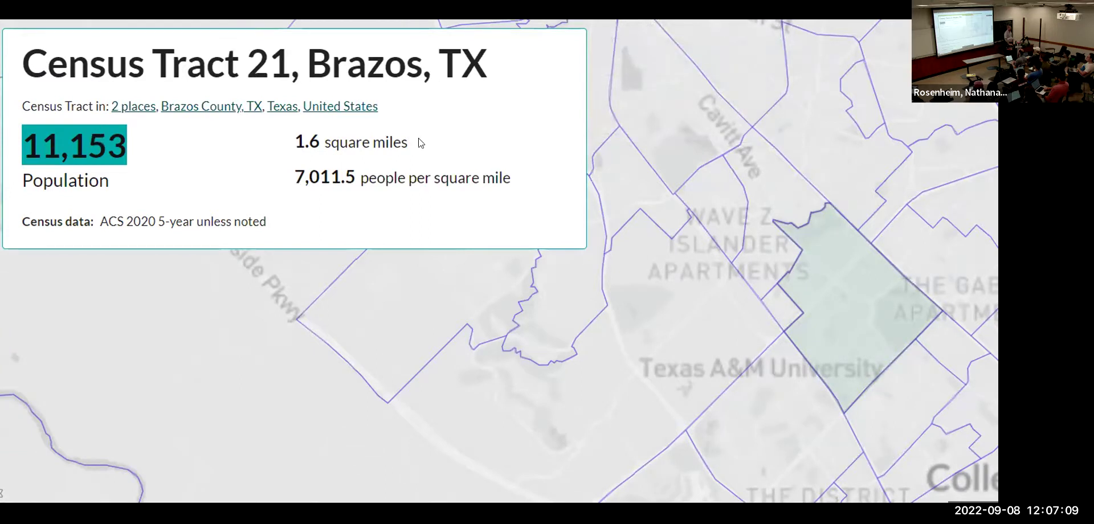
# - Highlight the population of BG 1, Tract 21, and open the neighbouring BG 3, Tract 21 profile from the map
pyautogui.hotkey('ctrl', 'Tab')
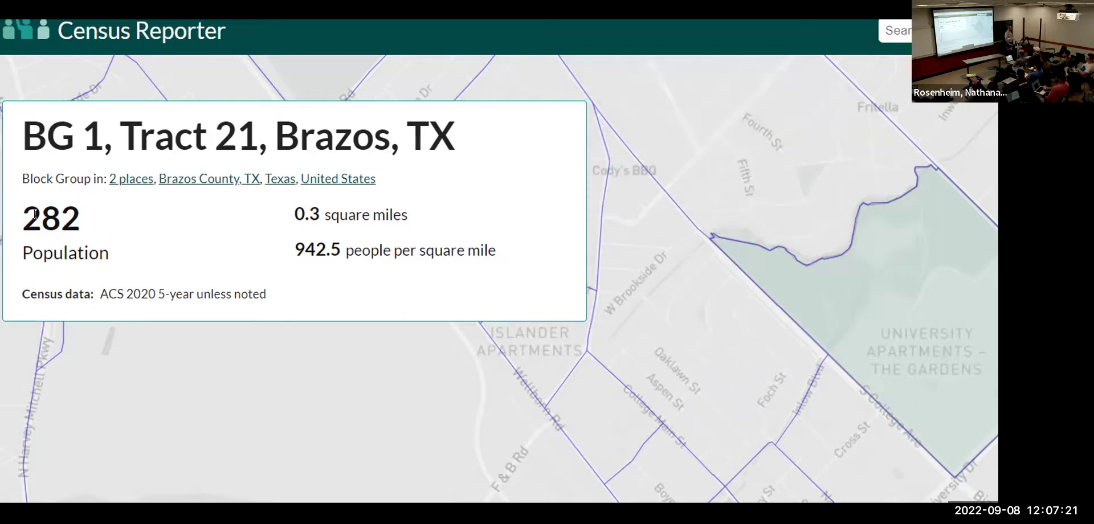
pyautogui.moveTo(35, 214); pyautogui.dragTo(81, 218)
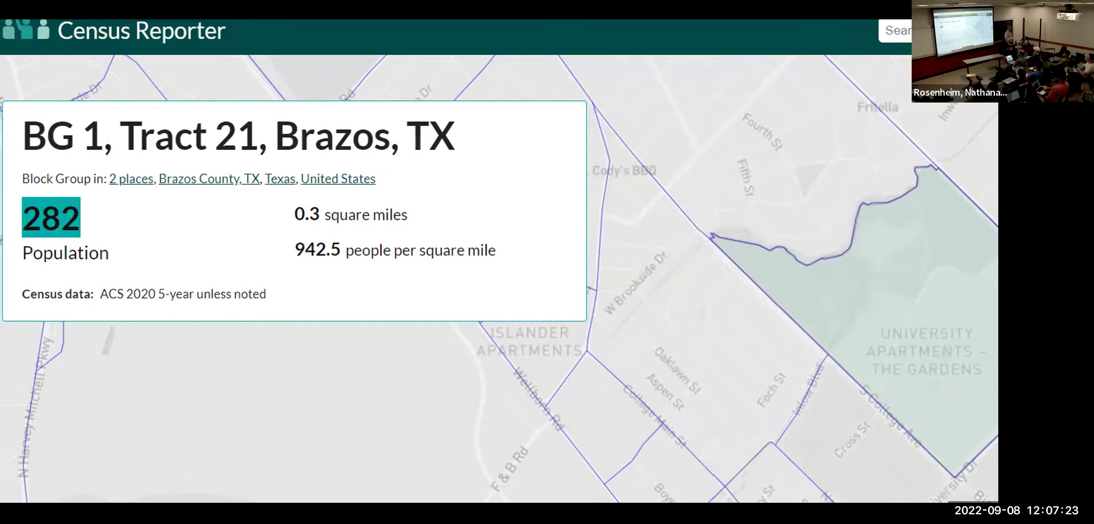
pyautogui.click(830, 443)
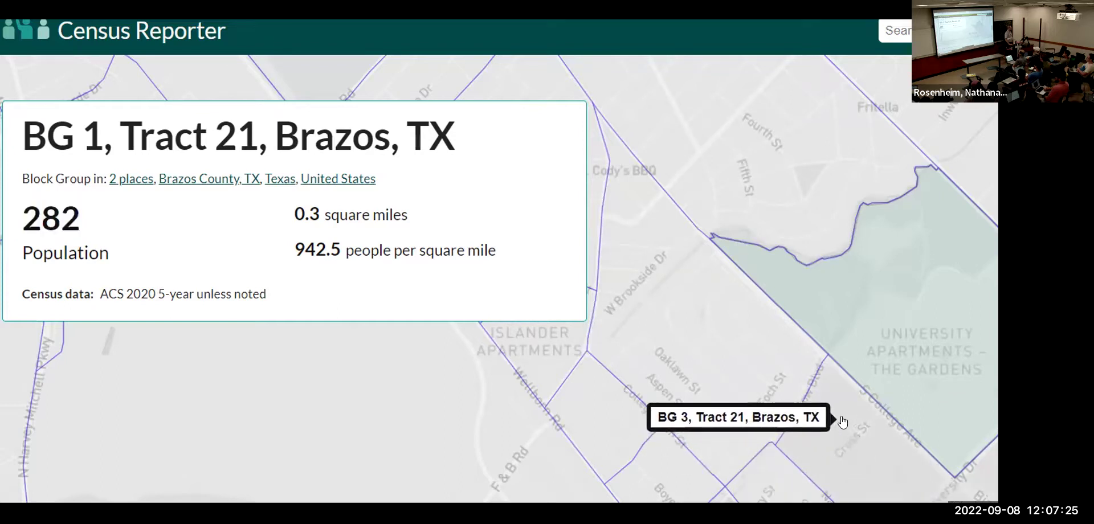
pyautogui.click(842, 416)
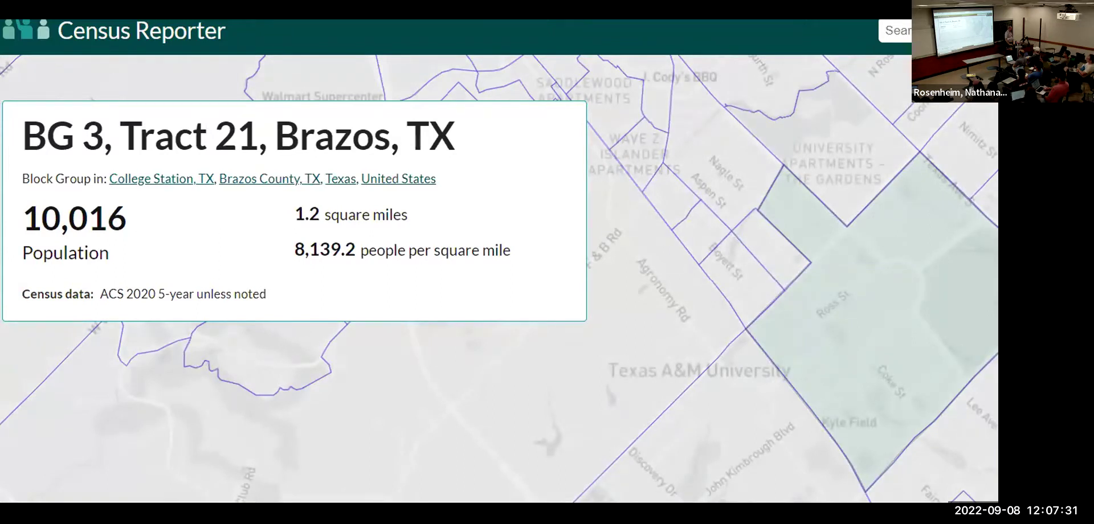
pyautogui.press('super')
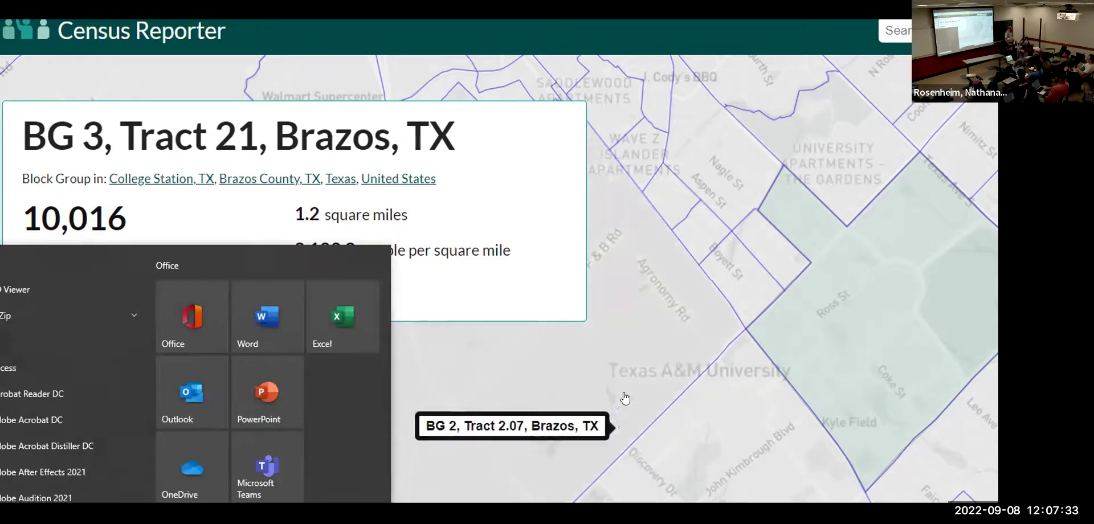
pyautogui.press('super')
pyautogui.click(633, 377)
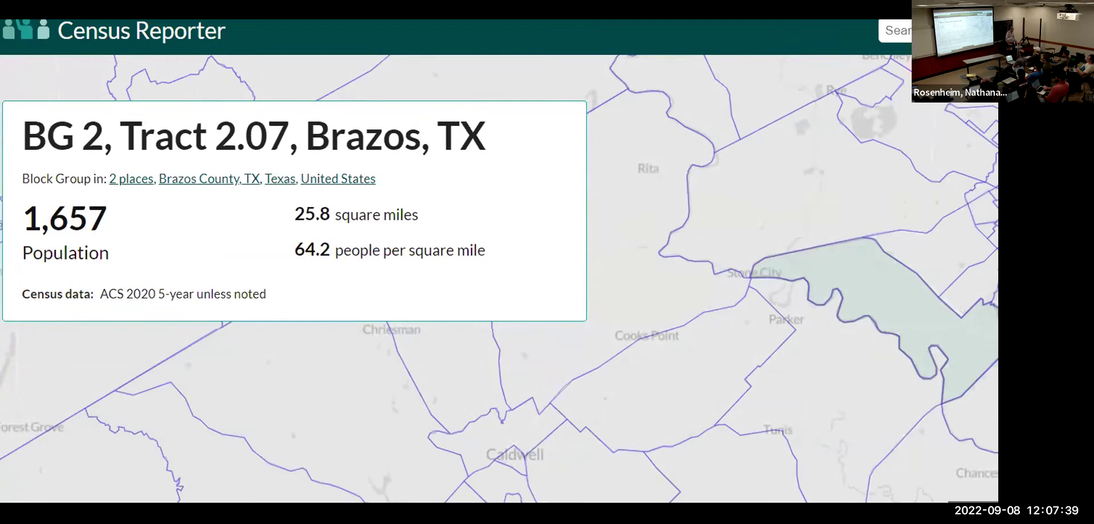
# - Calculate 1016+282 with a Google search in a new browser tab
pyautogui.hotkey('ctrl', 't')
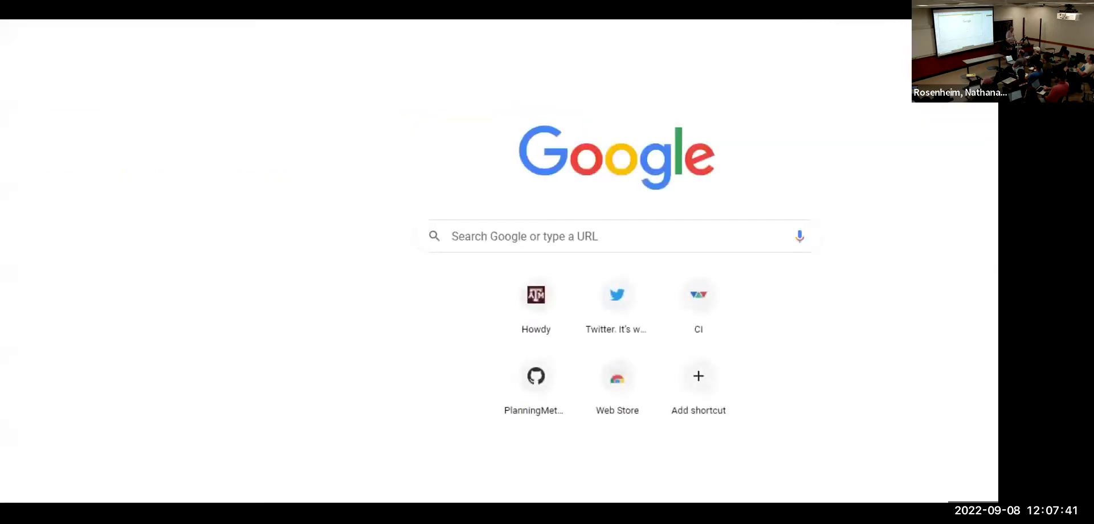
pyautogui.click(552, 237)
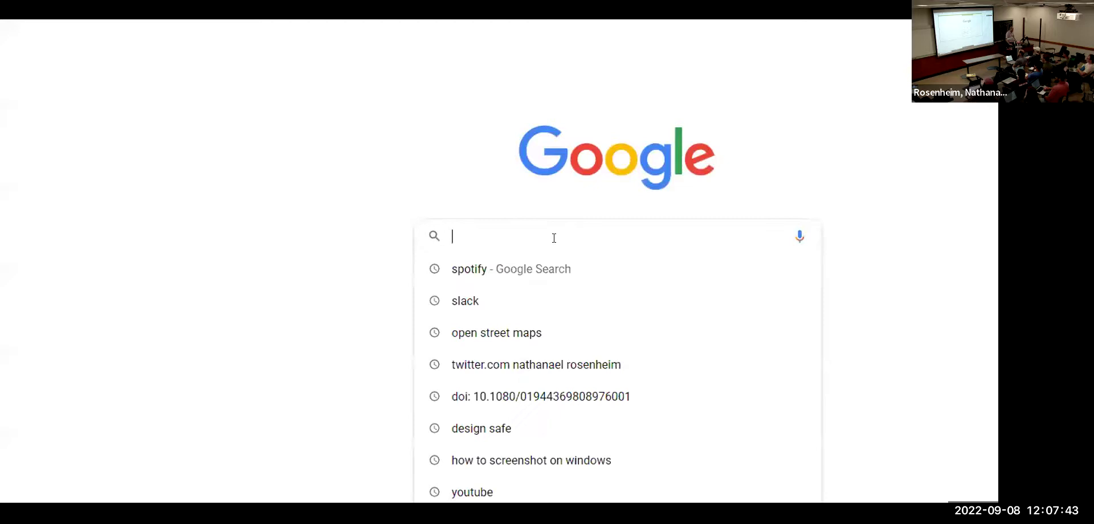
pyautogui.write('1016+282')
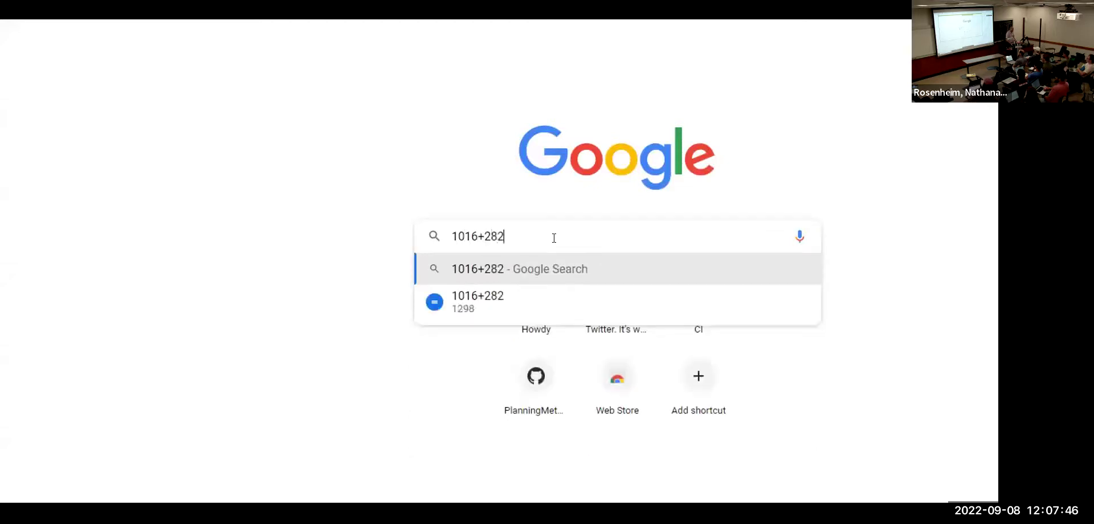
pyautogui.press('Return')
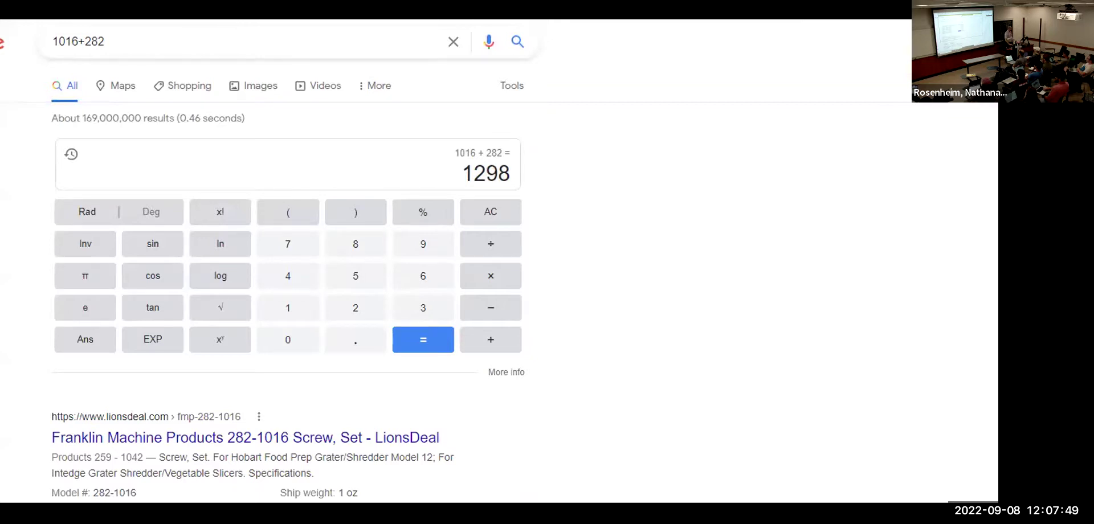
# - Review the open Census Reporter profiles for Census Tract 21, its block groups and College Station to check the population figures
pyautogui.hotkey('ctrl', 'Tab')
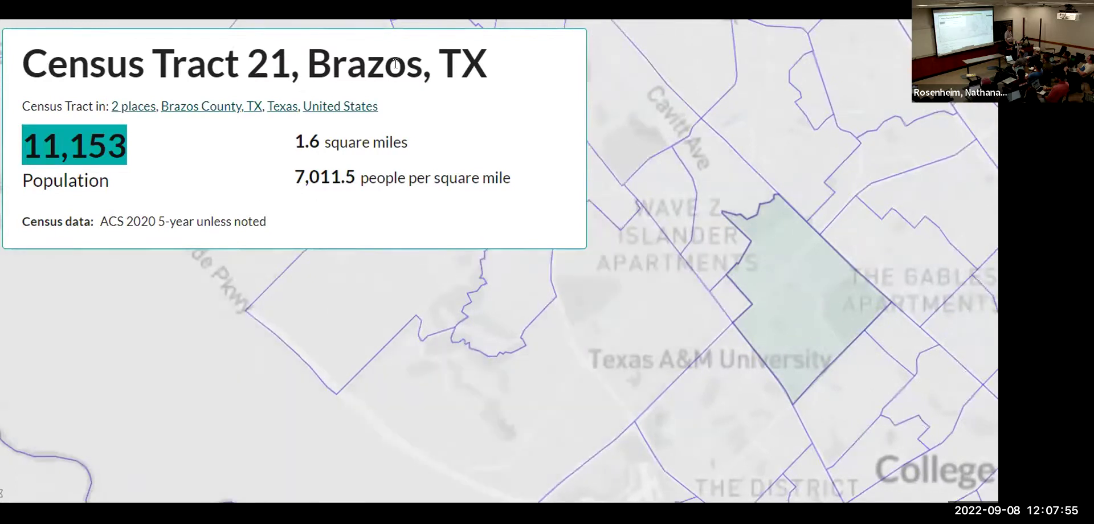
pyautogui.hotkey('ctrl', 'Tab')
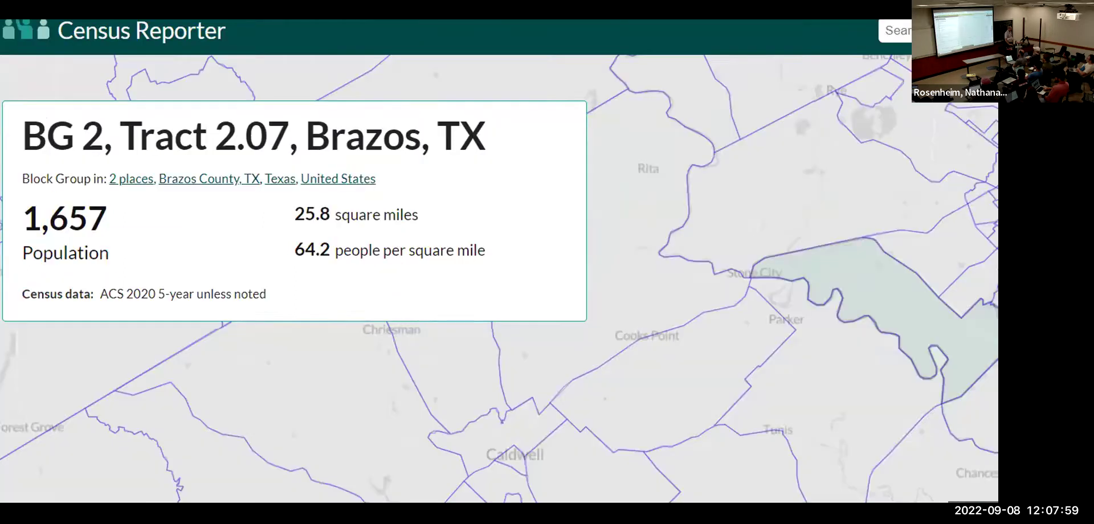
pyautogui.hotkey('ctrl', 'shift', 'Tab')
pyautogui.hotkey('ctrl', 'shift', 'Tab')
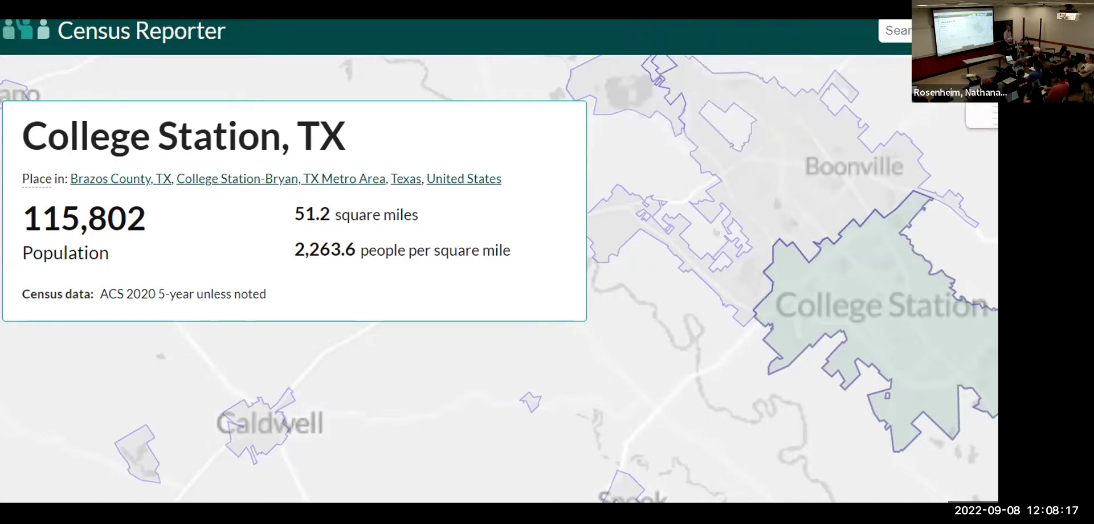
# - Return to the Google search calculator and calculate 282 + 10116
pyautogui.hotkey('ctrl', 'Tab')
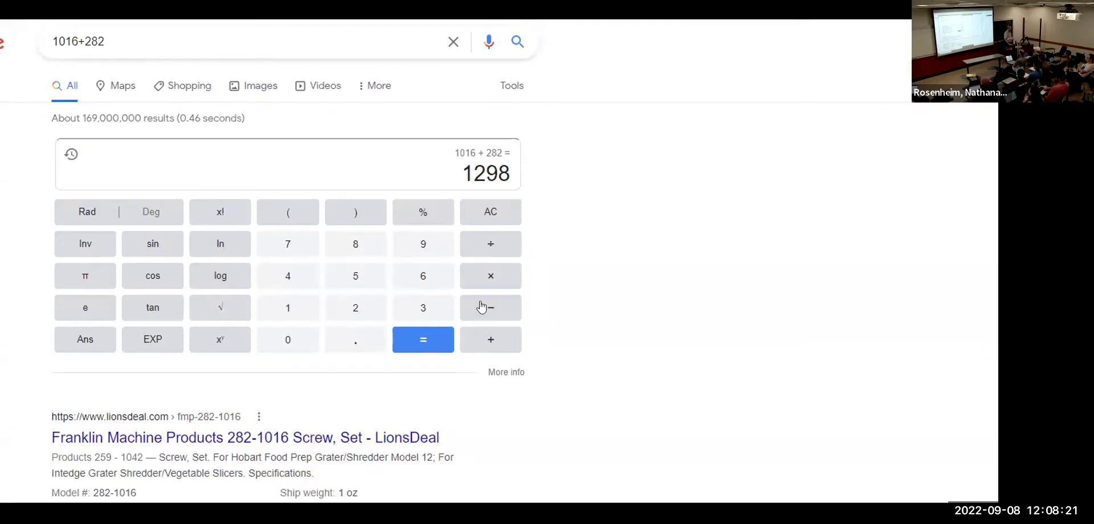
pyautogui.doubleClick(486, 175)
pyautogui.write('28')
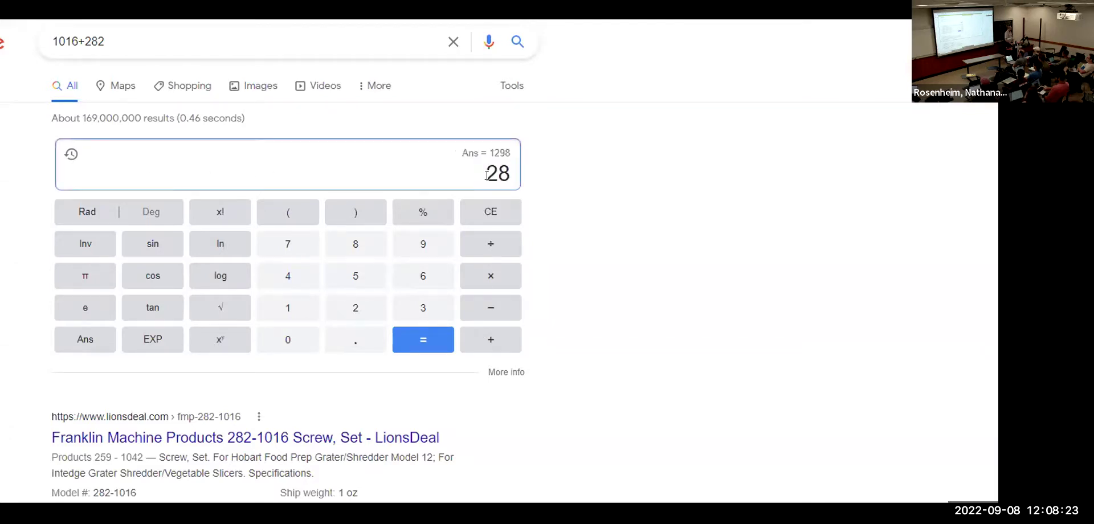
pyautogui.write('2 + 10')
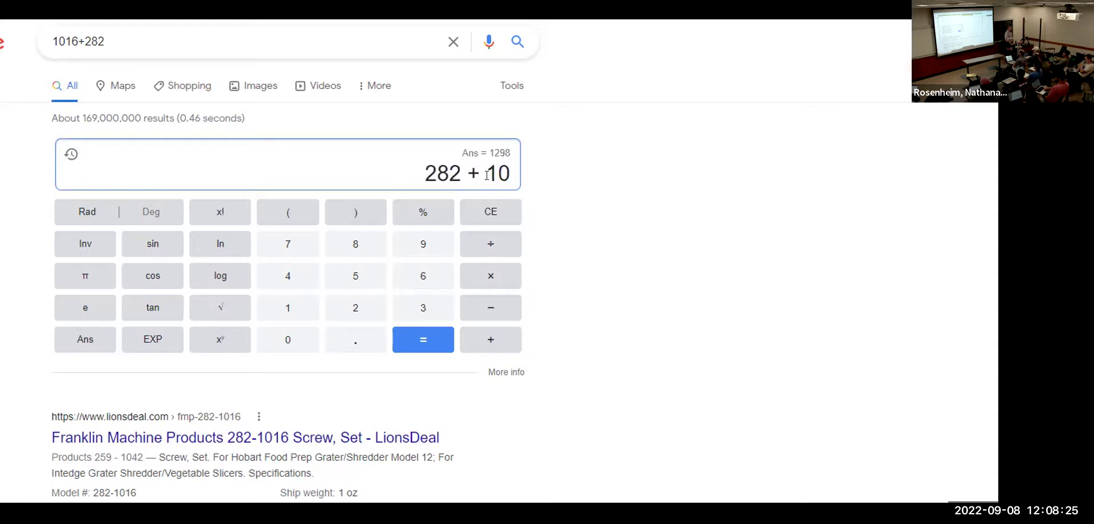
pyautogui.write('016')
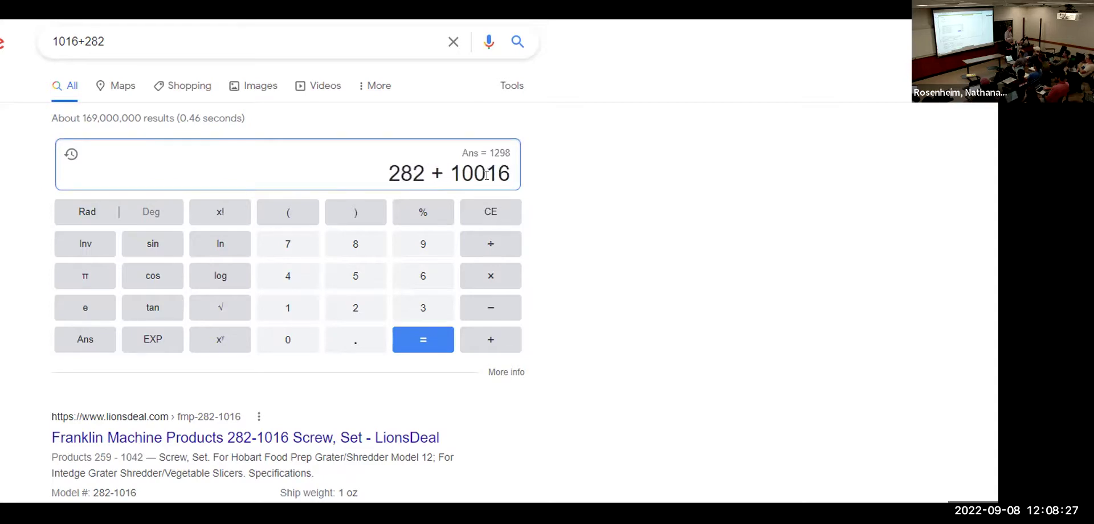
pyautogui.moveTo(486, 174); pyautogui.dragTo(459, 173)
pyautogui.write('1')
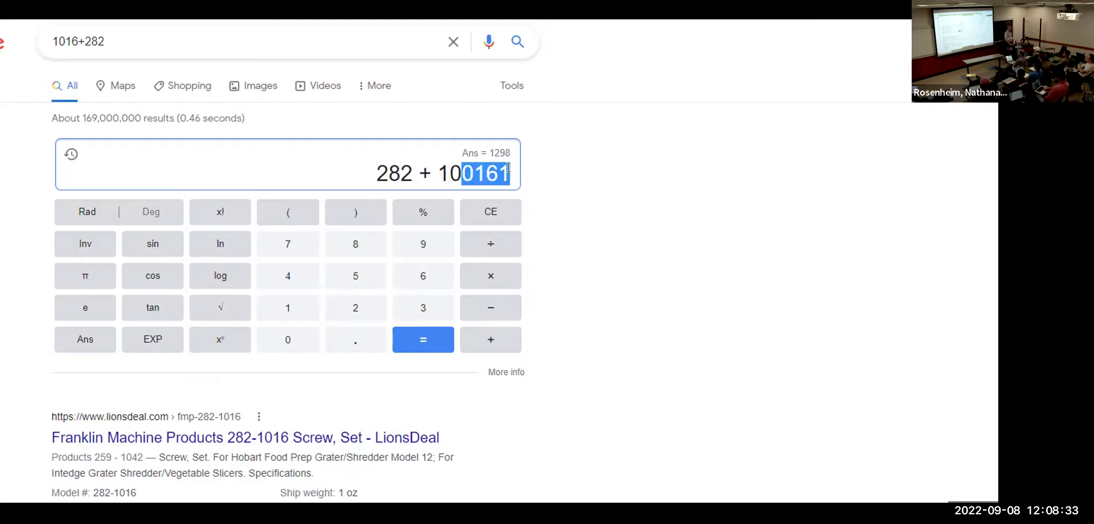
pyautogui.click(507, 168)
pyautogui.write('116')
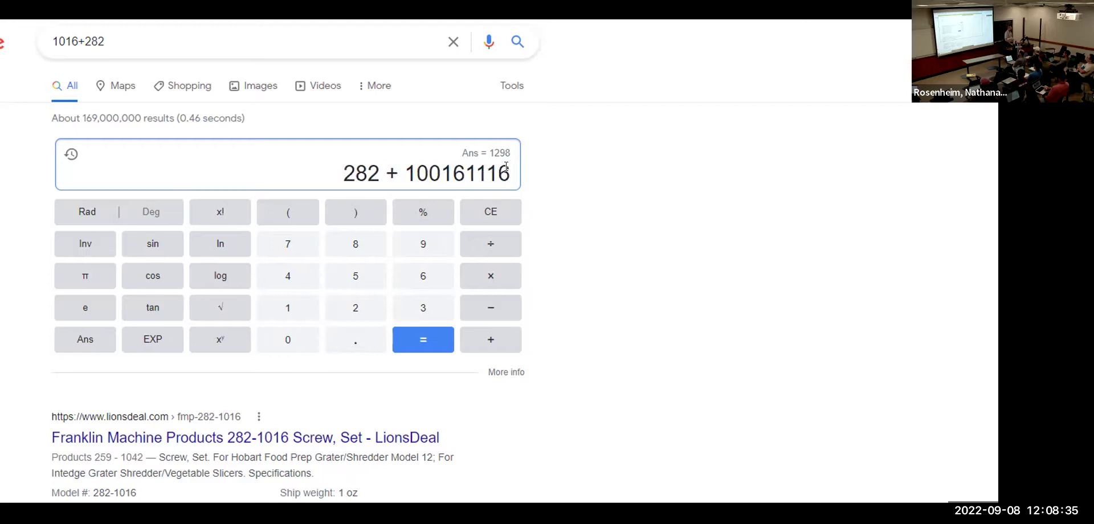
pyautogui.press('BackSpace')
pyautogui.press('BackSpace')
pyautogui.press('BackSpace')
pyautogui.press('BackSpace')
pyautogui.press('BackSpace')
pyautogui.press('BackSpace')
pyautogui.press('BackSpace')
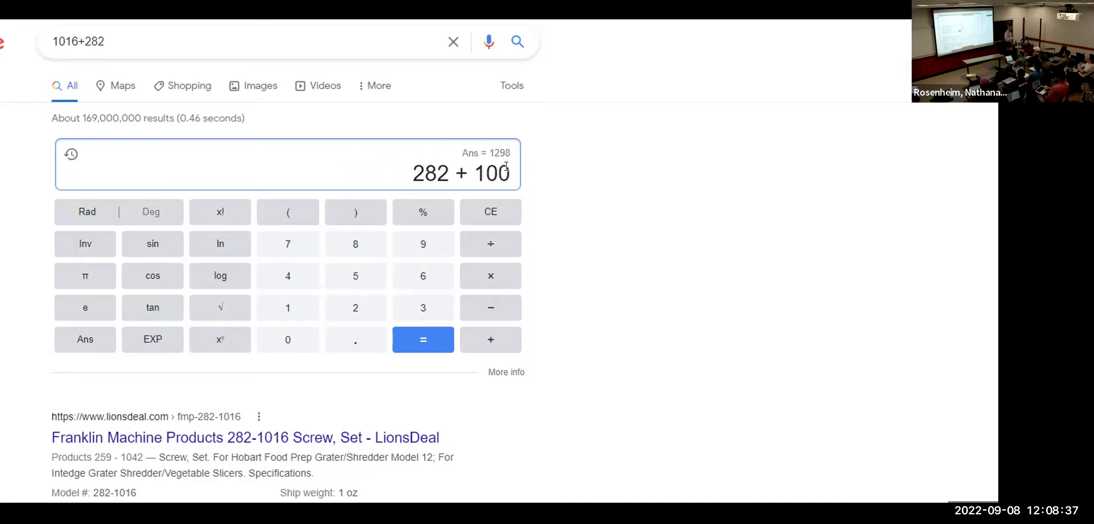
pyautogui.write('116')
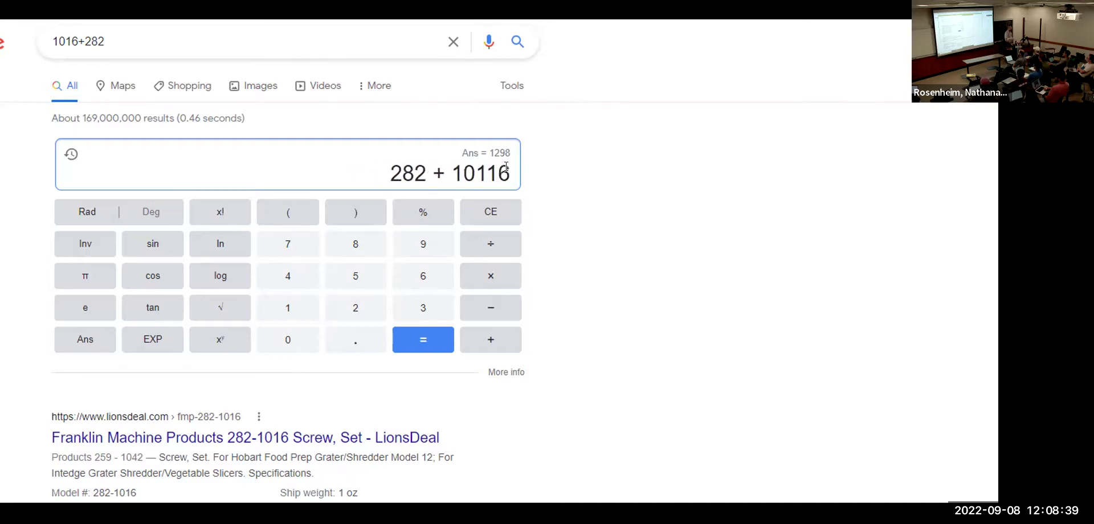
pyautogui.press('Return')
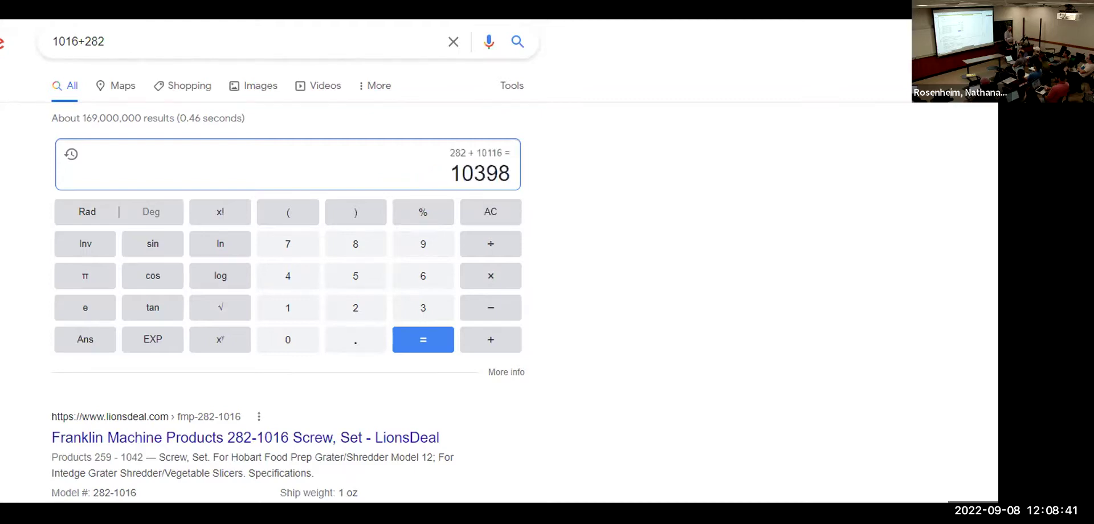
# - Return to the College Station, TX profile and examine the city's boundary and the surrounding places on its map
pyautogui.hotkey('alt', 'Tab')
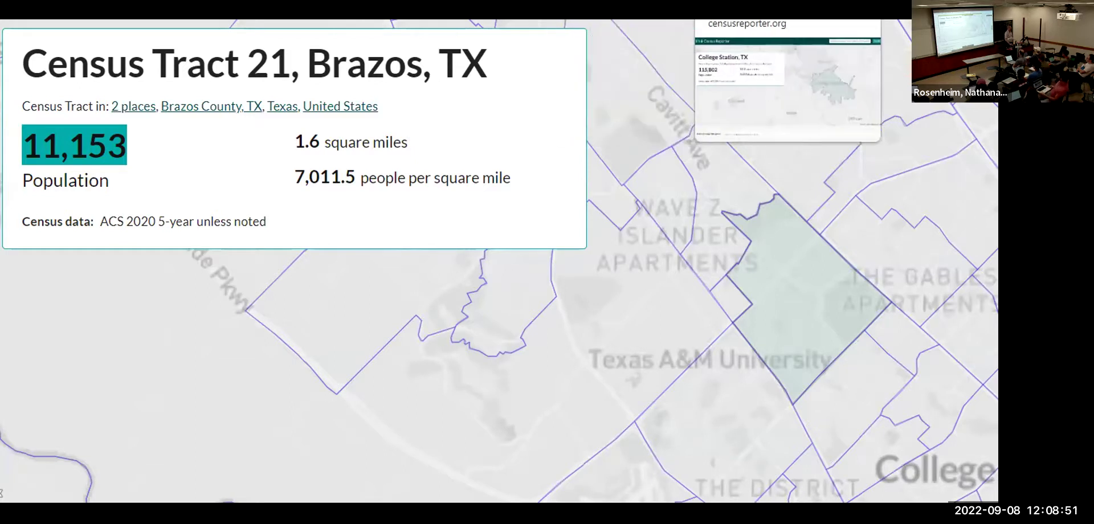
pyautogui.click(757, 9)
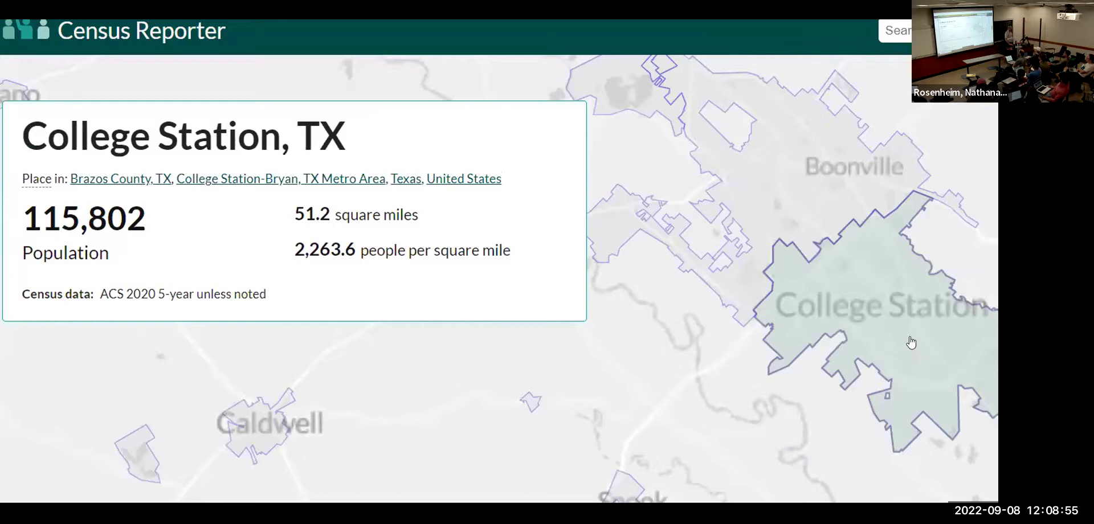
pyautogui.moveTo(911, 342); pyautogui.dragTo(766, 292)
pyautogui.moveTo(777, 257); pyautogui.dragTo(864, 350)
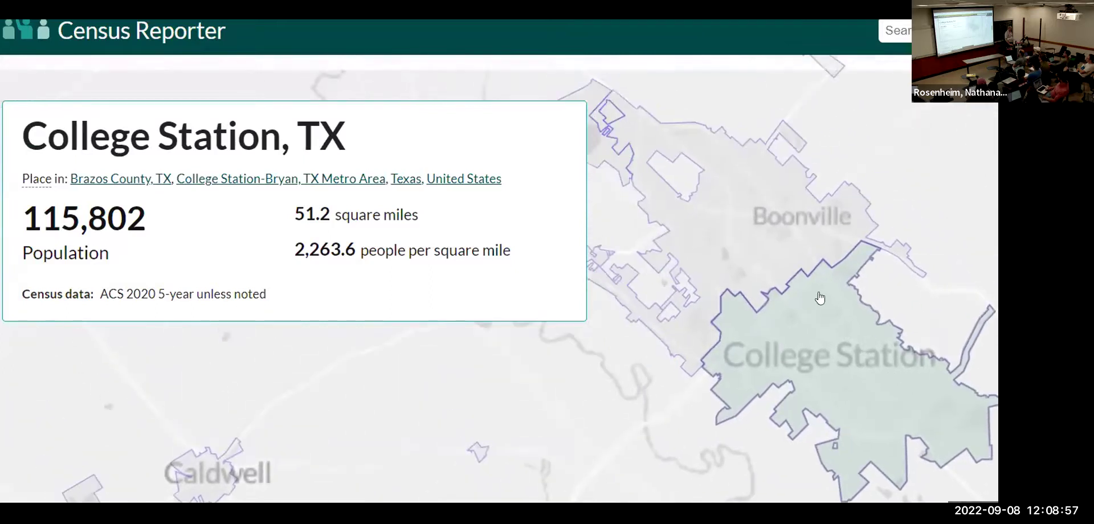
pyautogui.scroll(-1, 821, 287)
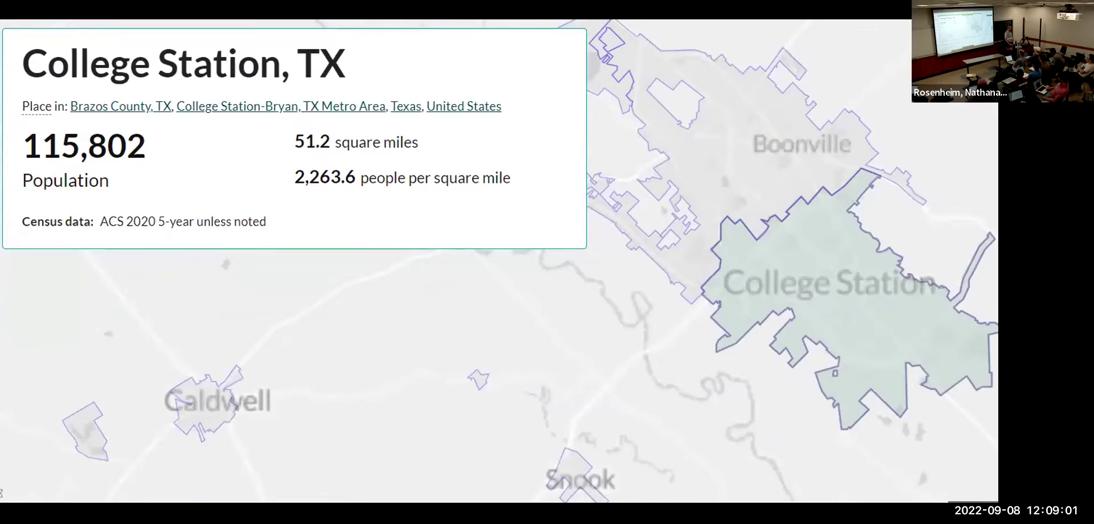
pyautogui.scroll(-1, 615, 248)
pyautogui.moveTo(810, 243); pyautogui.dragTo(912, 297)
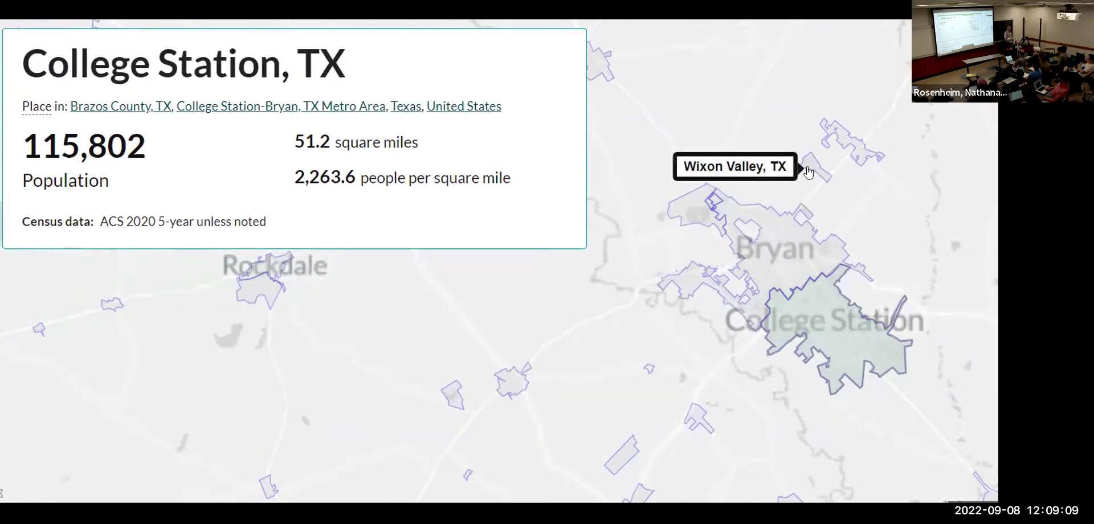
pyautogui.scroll(-2, 793, 239)
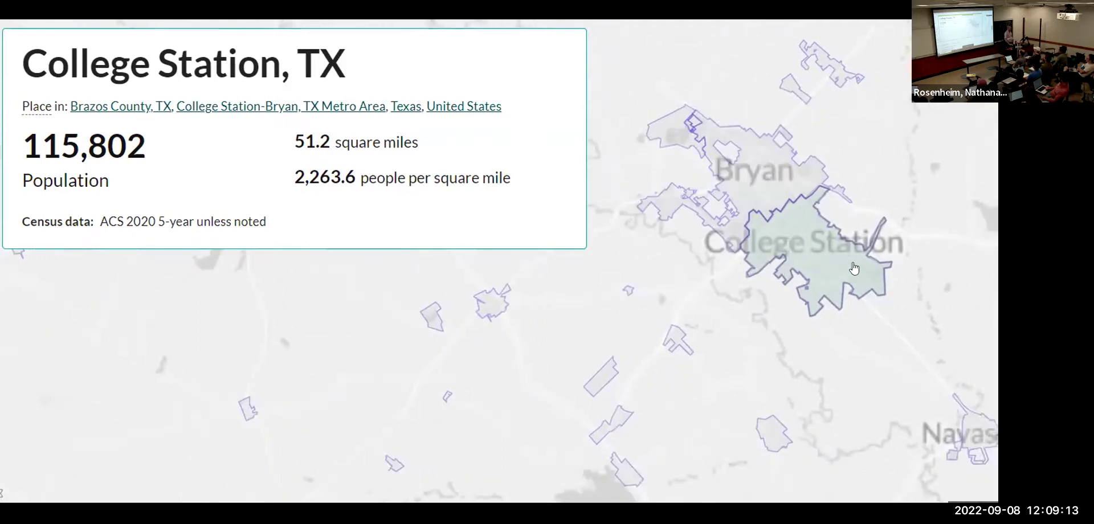
pyautogui.moveTo(853, 268); pyautogui.dragTo(744, 200)
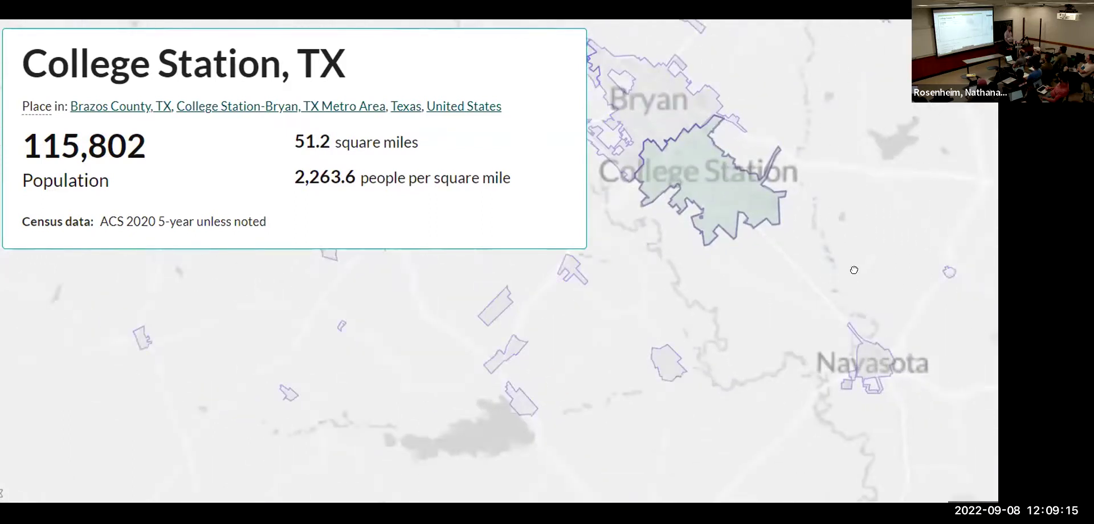
pyautogui.moveTo(854, 270); pyautogui.dragTo(933, 418)
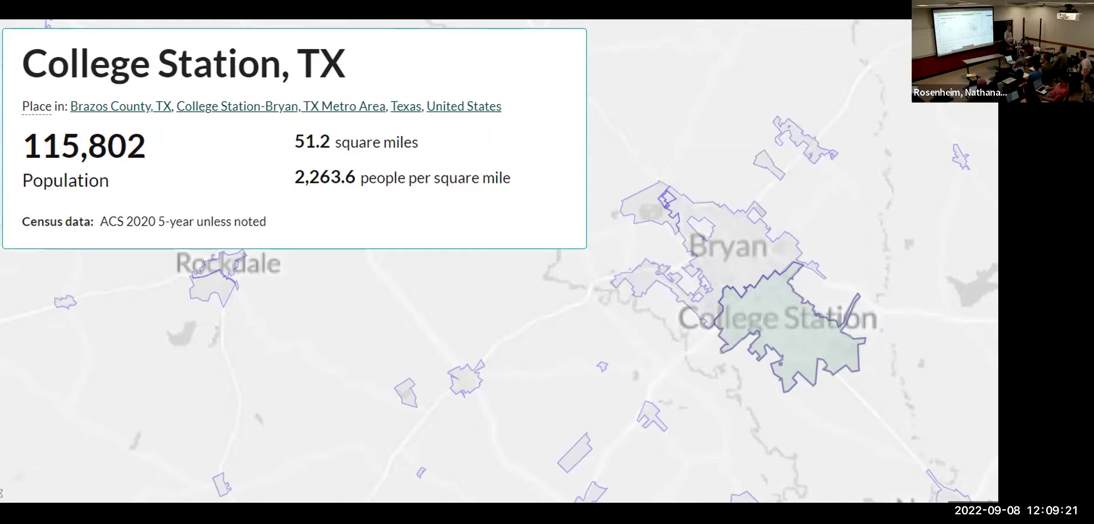
# - Open the College Station-Bryan, TX Metro Area profile and examine its extent among the neighbouring metro areas on the map
pyautogui.hotkey('alt', 'Left')
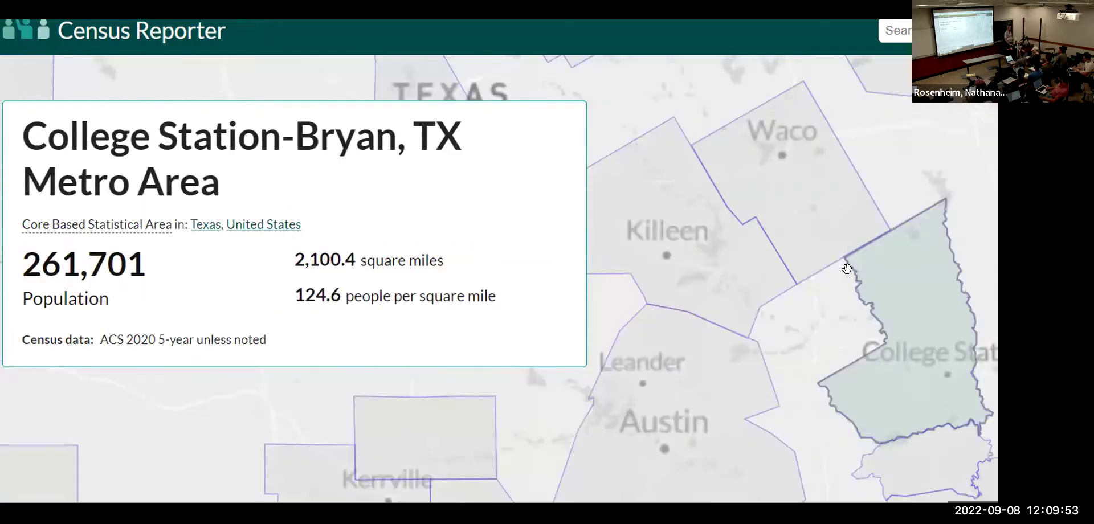
pyautogui.scroll(-2, 868, 342)
pyautogui.scroll(2, 860, 359)
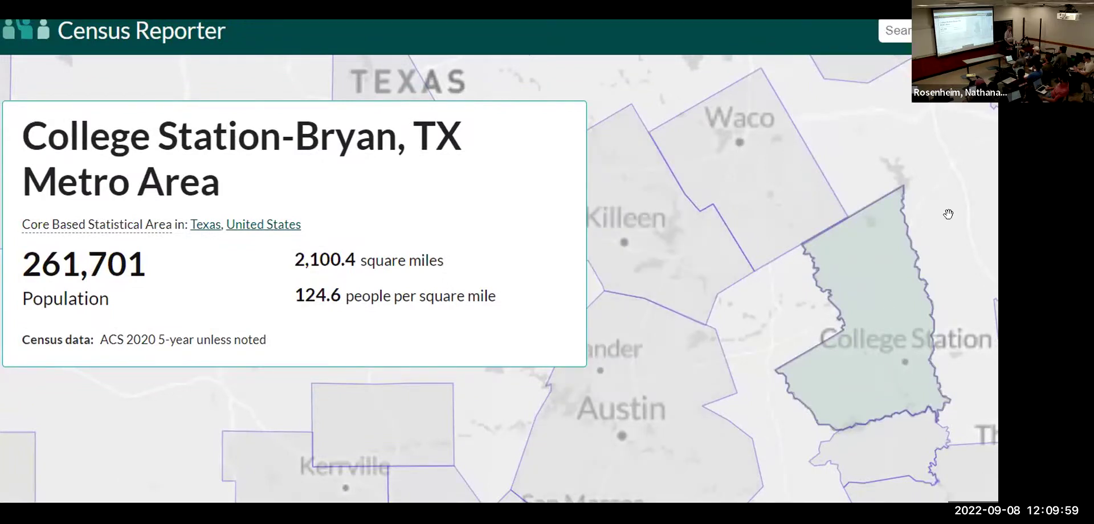
pyautogui.scroll(-3, 694, 221)
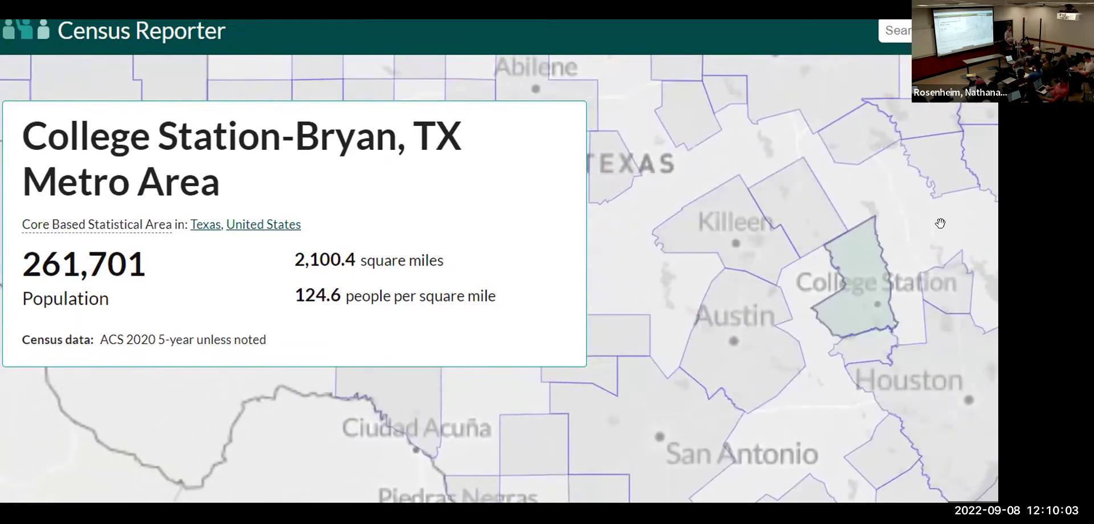
pyautogui.moveTo(949, 227); pyautogui.dragTo(912, 202)
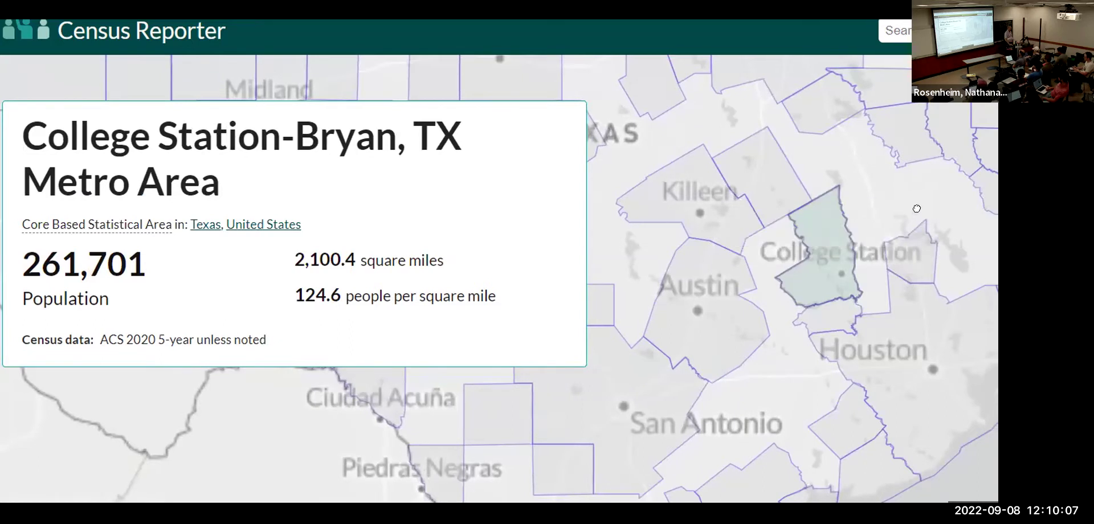
pyautogui.moveTo(909, 213); pyautogui.dragTo(918, 211)
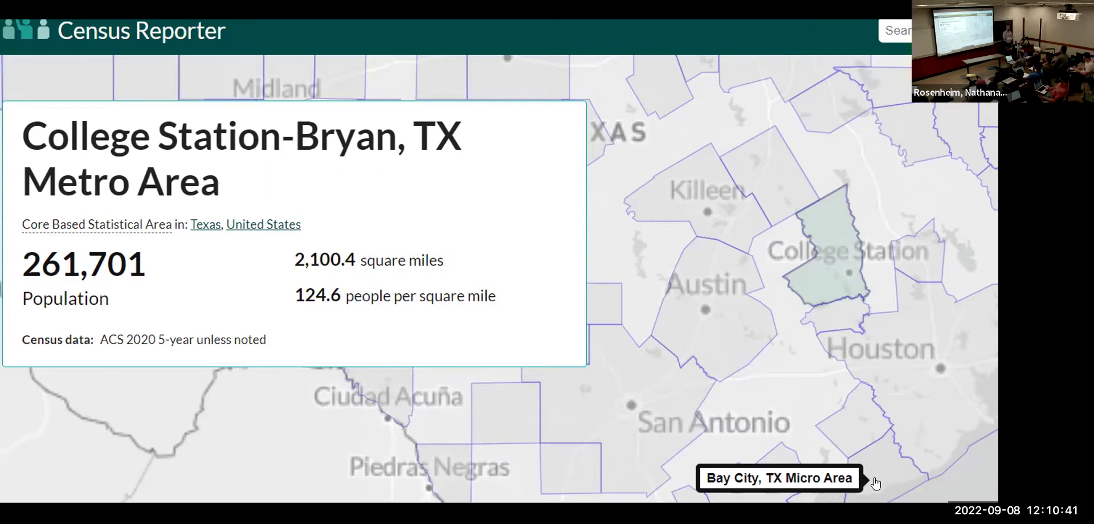
pyautogui.moveTo(940, 296); pyautogui.dragTo(743, 278)
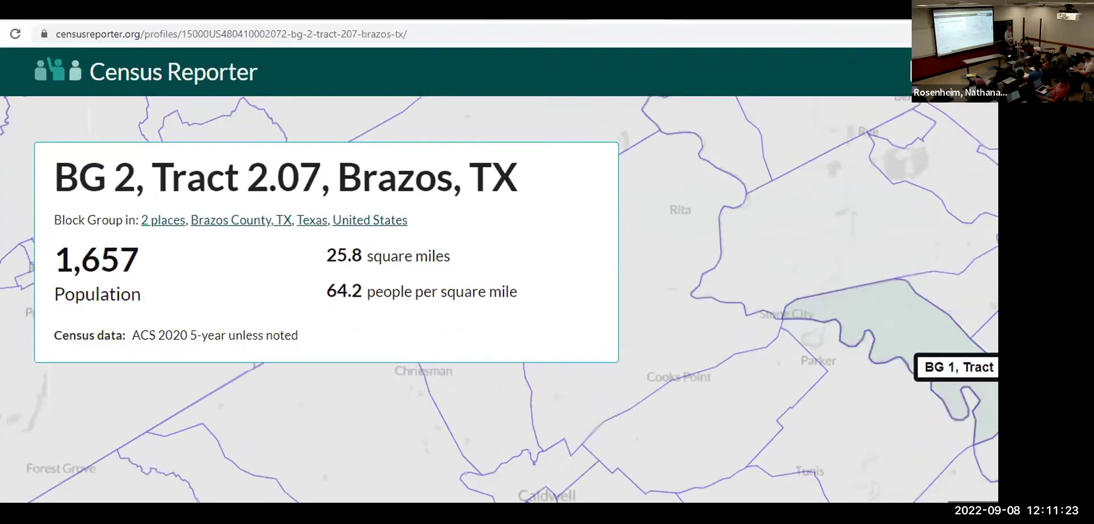
pyautogui.click(910, 342)
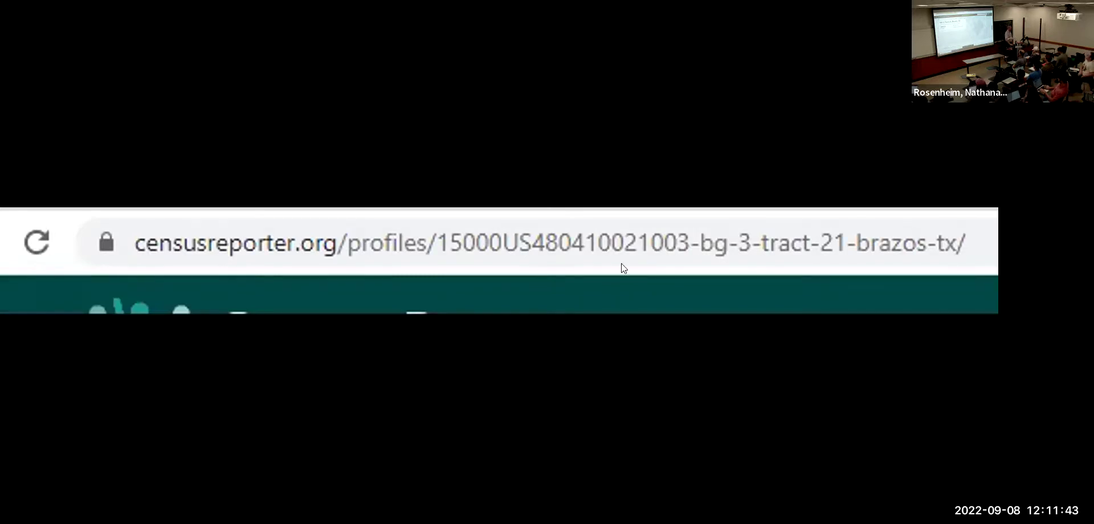
pyautogui.click(426, 218)
pyautogui.moveTo(427, 218); pyautogui.dragTo(628, 220)
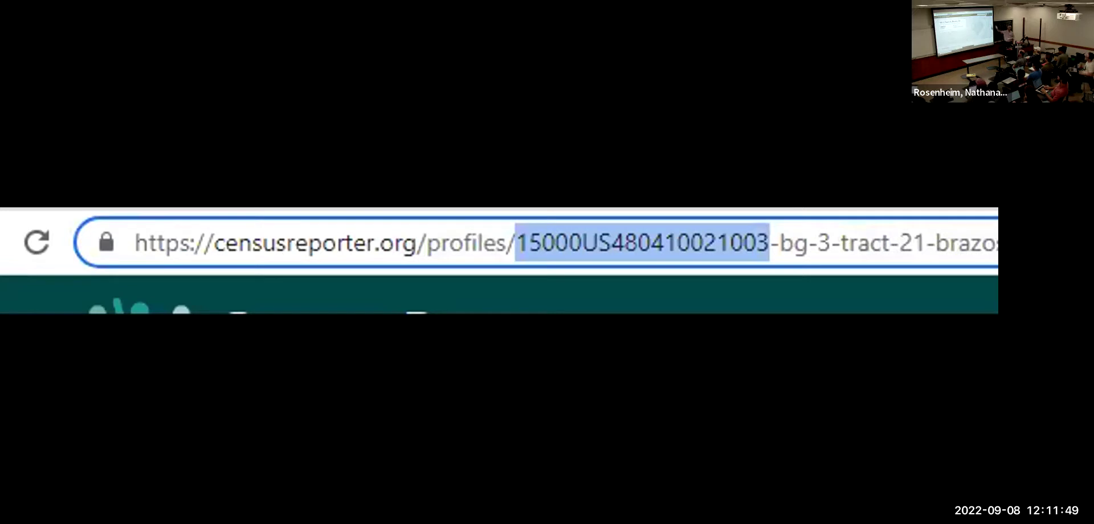
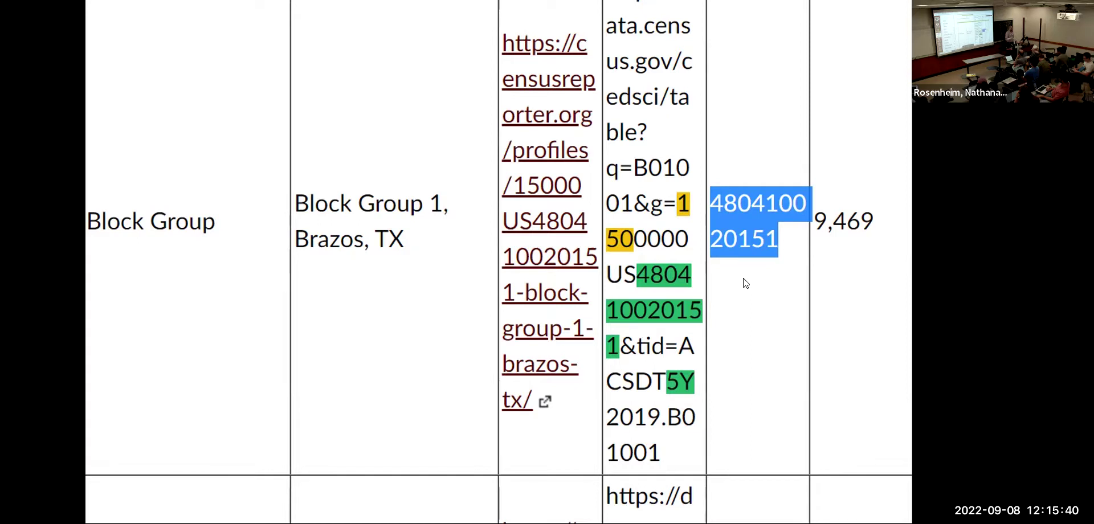
# - Highlight the geographic code 4815976 in the Place row for College Station, TX in the geography table
pyautogui.scroll(-10, 745, 283)
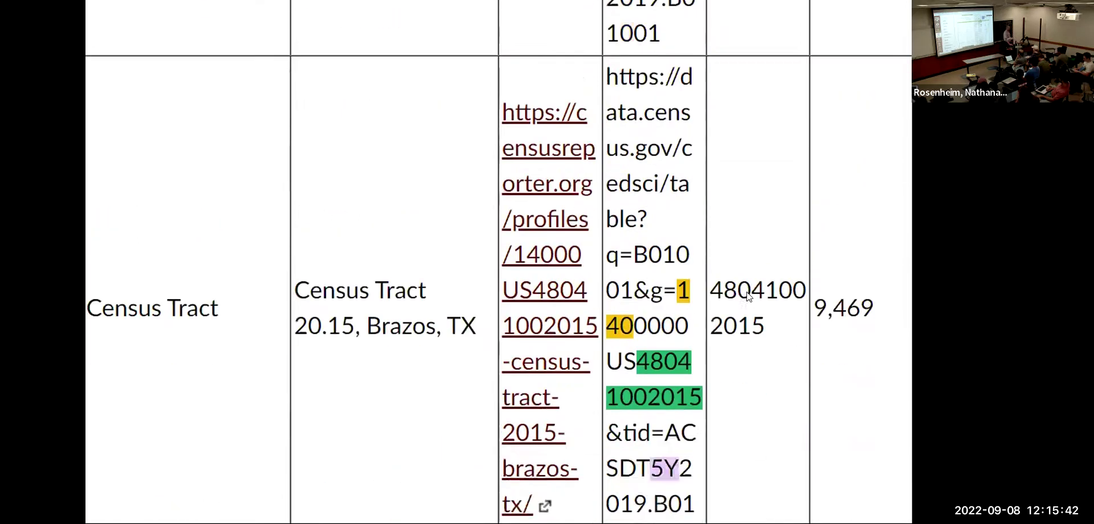
pyautogui.scroll(-5, 748, 295)
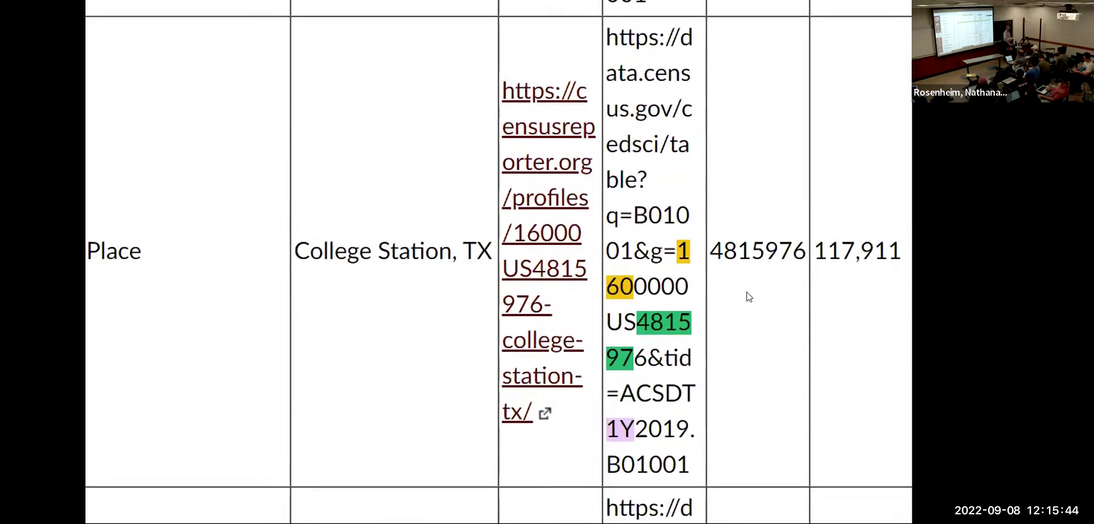
pyautogui.moveTo(708, 251); pyautogui.dragTo(779, 356)
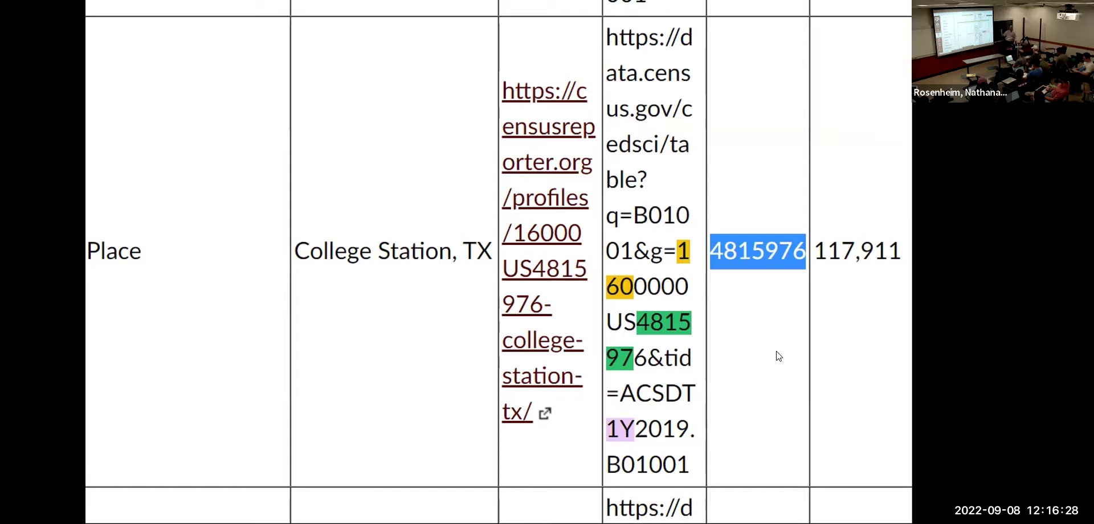
# - Highlight the geographic code 48041 in the County row for Brazos County, TX
pyautogui.scroll(-5, 754, 376)
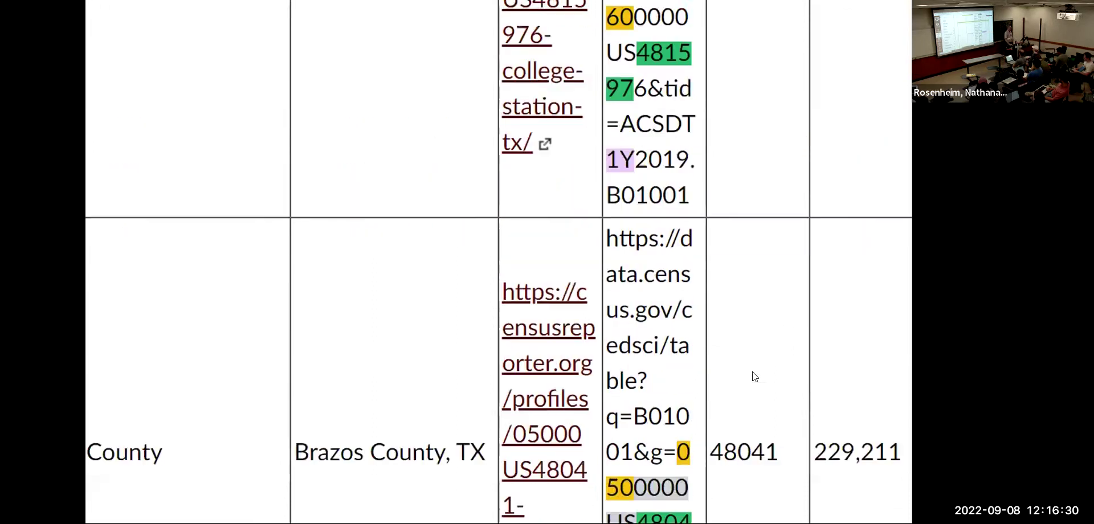
pyautogui.scroll(-2, 755, 376)
pyautogui.moveTo(708, 201); pyautogui.dragTo(776, 202)
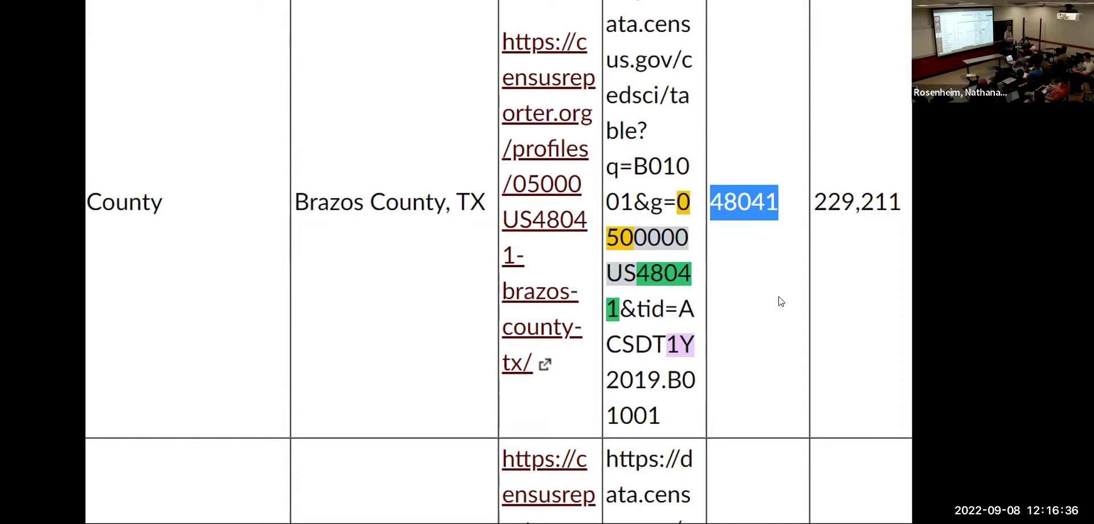
# - Highlight the geographic code 17780 in the Core Based Statistical Area row, and return to the Brazos County row
pyautogui.scroll(-6, 780, 302)
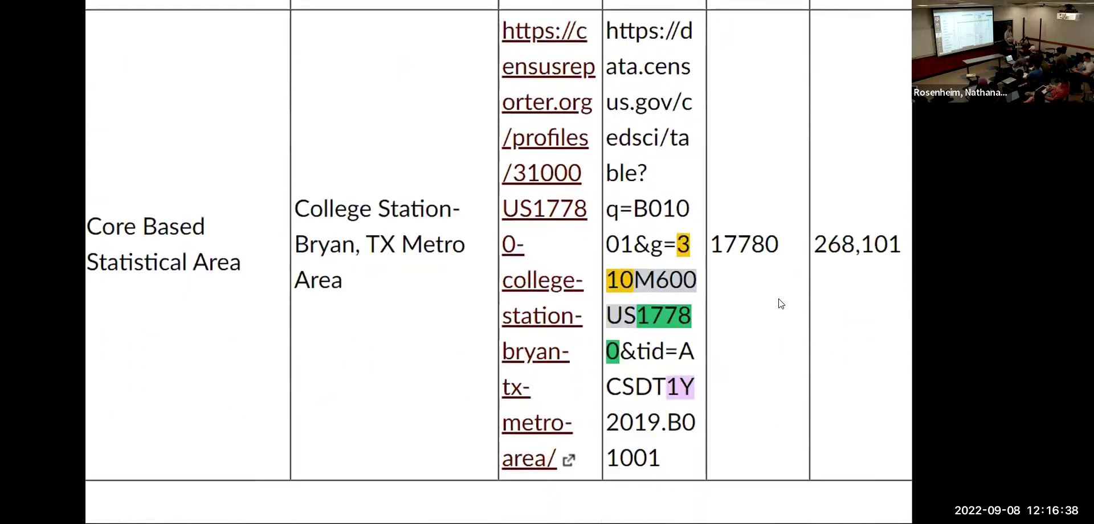
pyautogui.moveTo(710, 226); pyautogui.dragTo(782, 226)
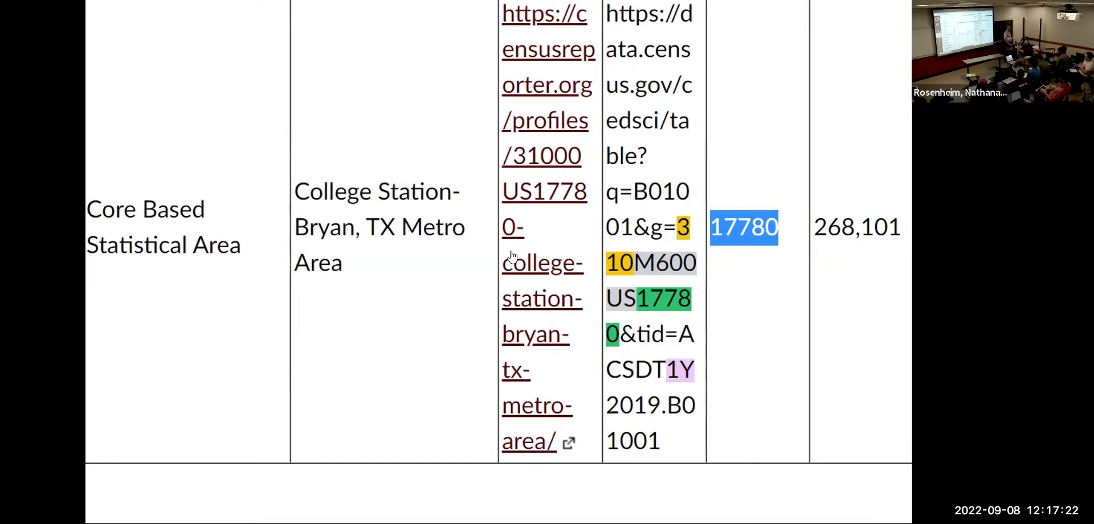
pyautogui.scroll(-1, 511, 256)
pyautogui.scroll(4, 684, 171)
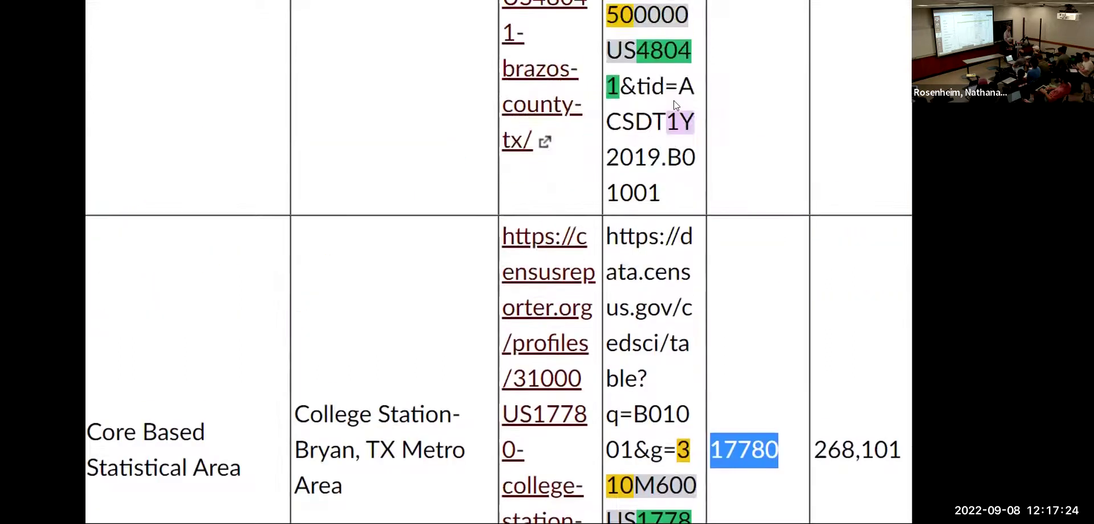
pyautogui.scroll(3, 642, 106)
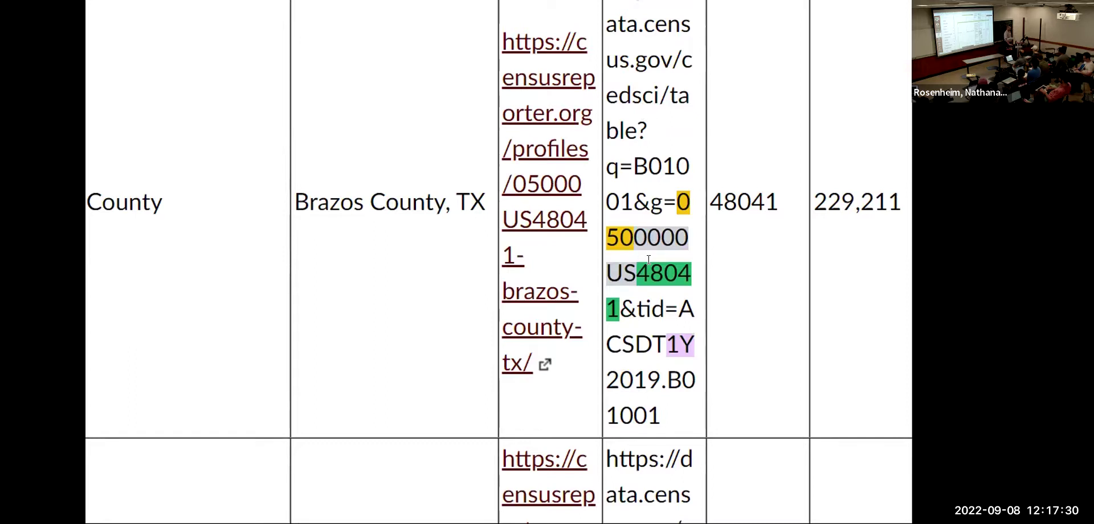
# - Highlight the code 48041 in the County row, and the 0000 following summary level 160 in College Station's data.census.gov address
pyautogui.doubleClick(740, 196)
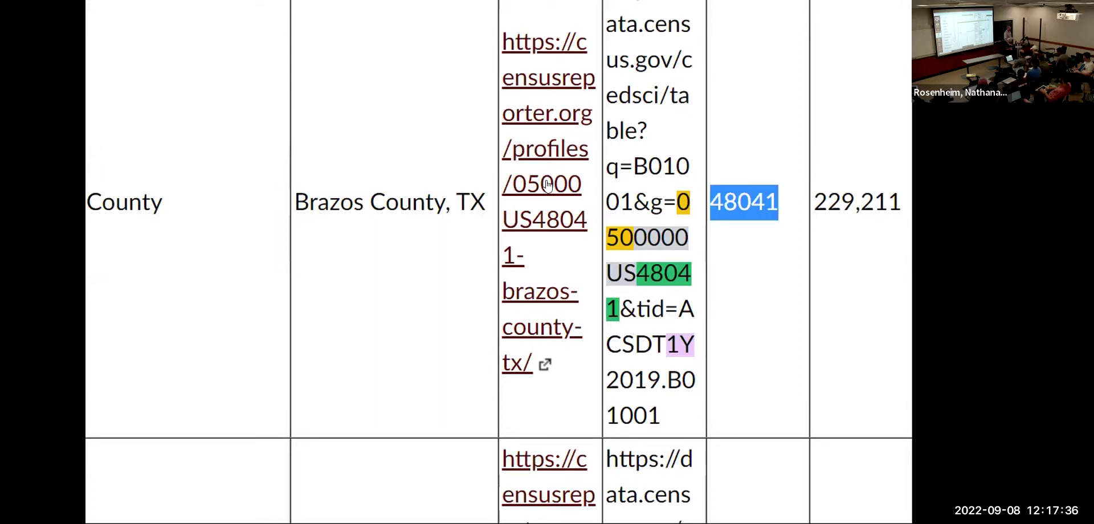
pyautogui.scroll(5, 547, 187)
pyautogui.scroll(2, 546, 187)
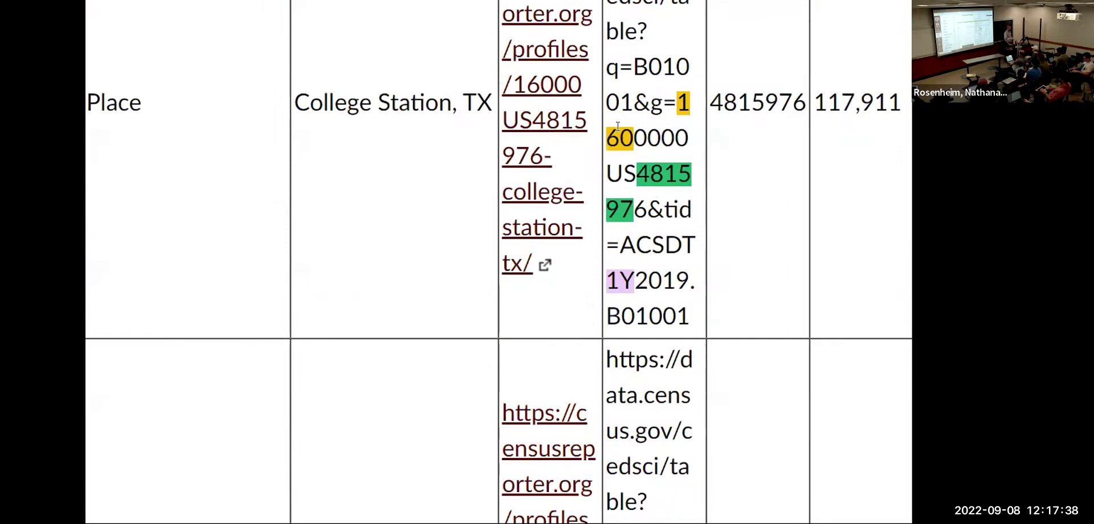
pyautogui.moveTo(639, 131); pyautogui.dragTo(688, 135)
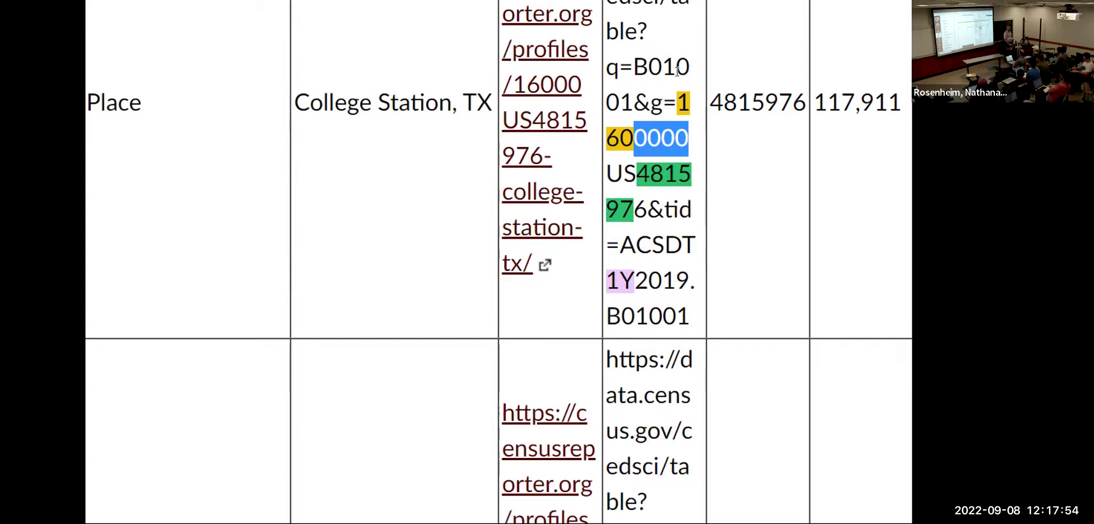
pyautogui.moveTo(751, 98); pyautogui.dragTo(735, 94)
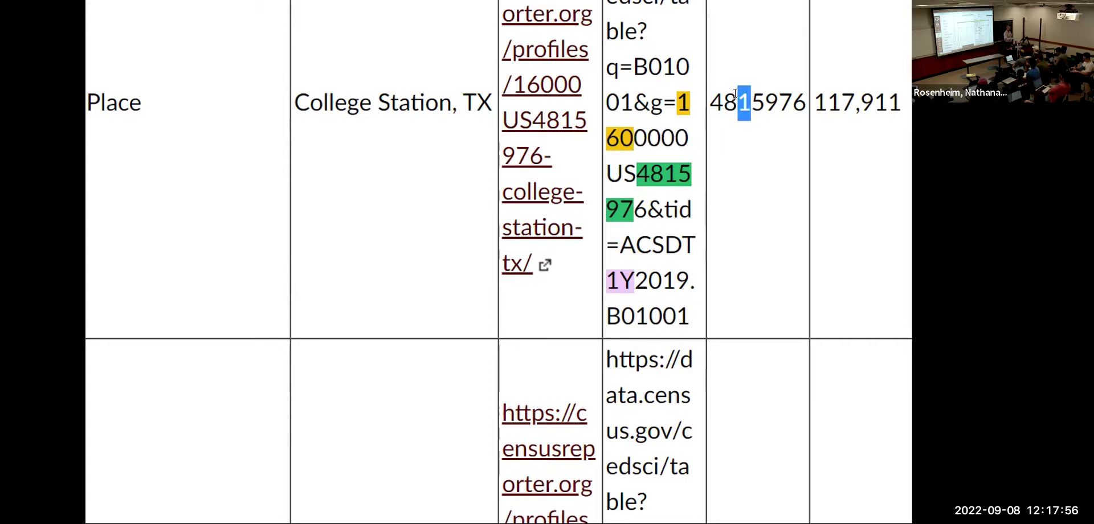
# - Copy the data.census.gov address from the College Station, TX Place row and open it in a new tab
pyautogui.scroll(3, 735, 94)
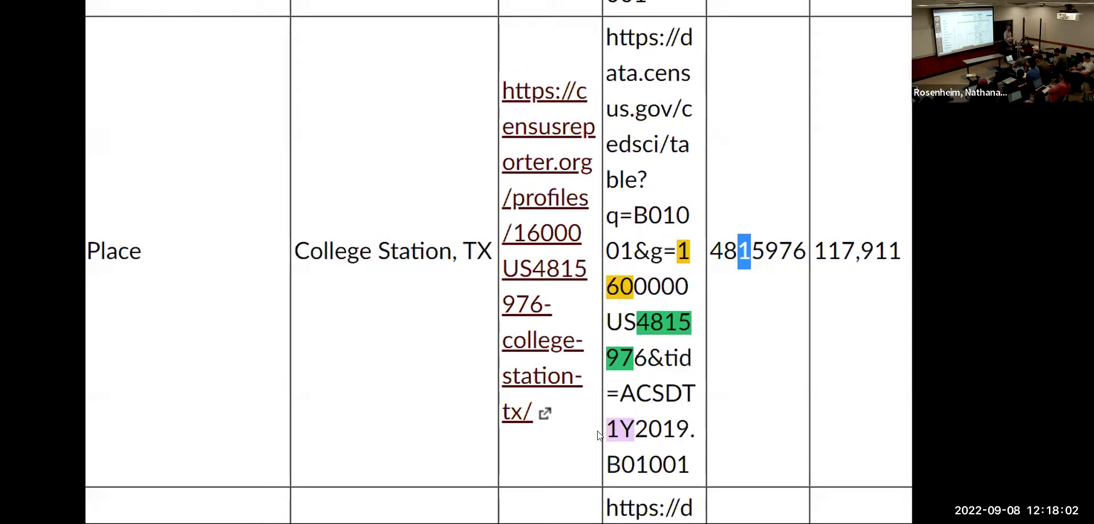
pyautogui.moveTo(691, 465); pyautogui.dragTo(607, 25)
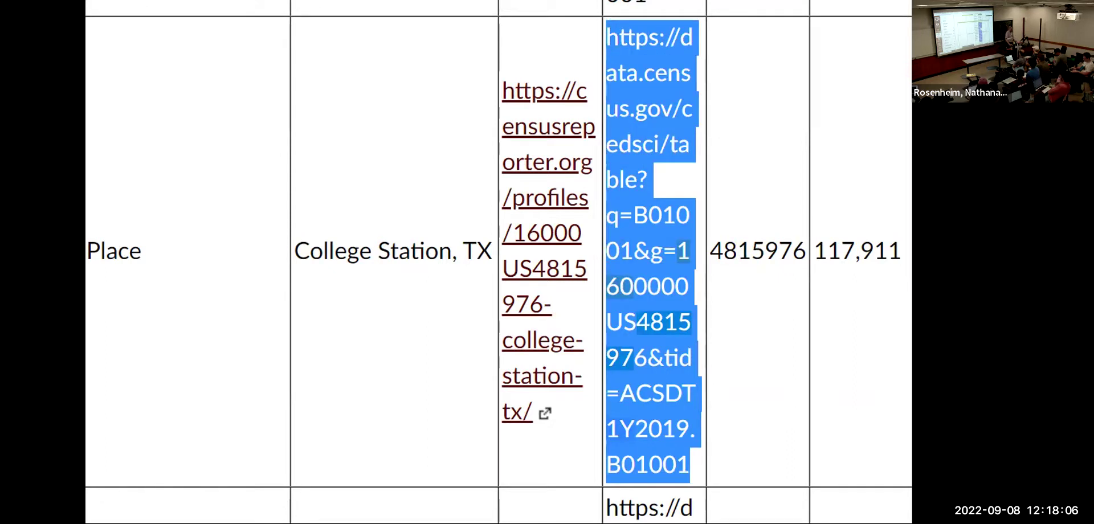
pyautogui.hotkey('ctrl', 'c')
pyautogui.hotkey('ctrl', 't')
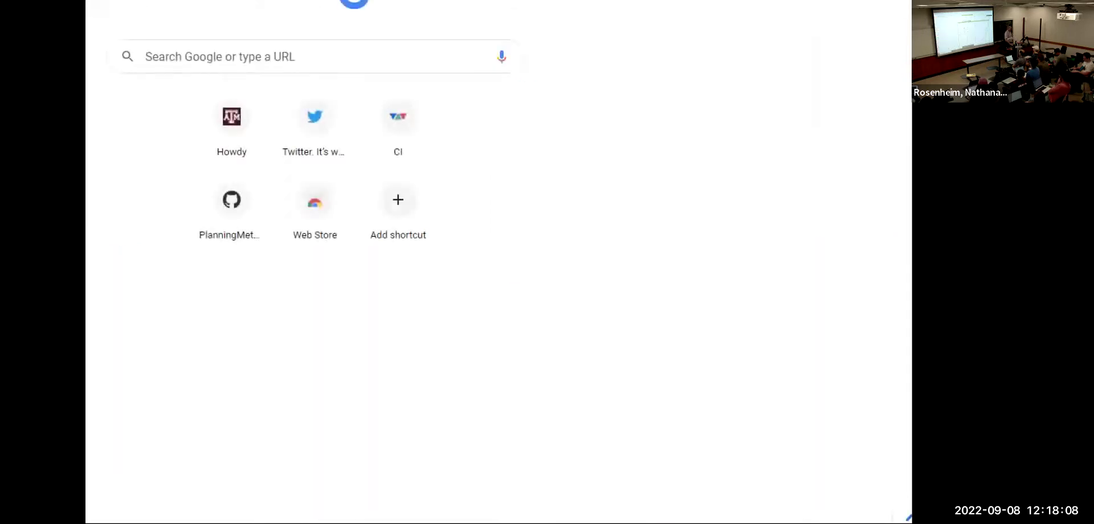
pyautogui.hotkey('ctrl', 'v')
pyautogui.press('Return')
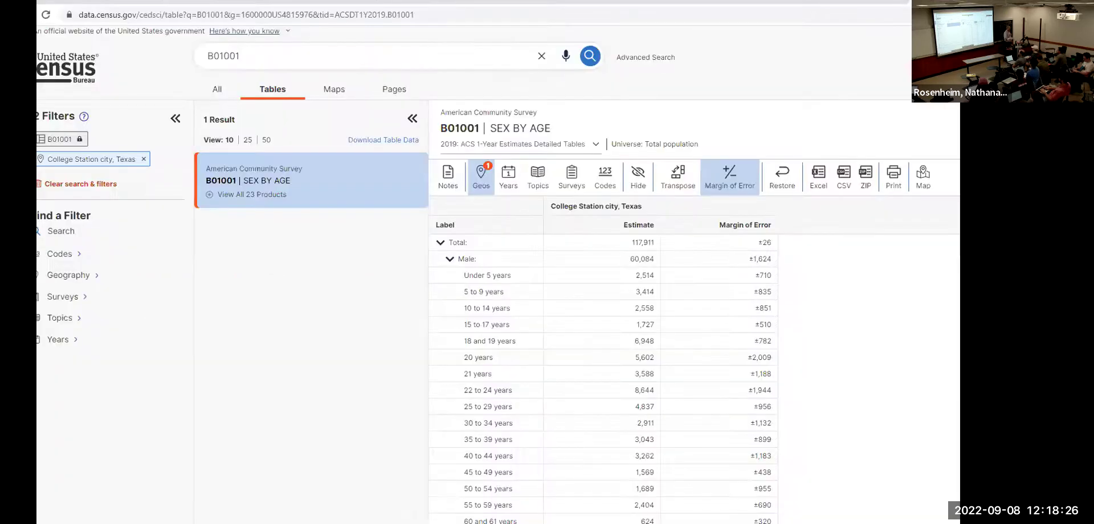
# - Highlight the geographic identifier 1600000US4815976 and the table code B01001 in the web address
pyautogui.click(253, 12)
pyautogui.click(253, 12)
pyautogui.press('Right')
pyautogui.press('Right')
pyautogui.press('Right')
pyautogui.press('Right')
pyautogui.press('Right')
pyautogui.press('Right')
pyautogui.press('Right')
pyautogui.press('Right')
pyautogui.press('Right')
pyautogui.press('Right')
pyautogui.hotkey('shift', 'Left')
pyautogui.hotkey('shift', 'Left')
pyautogui.hotkey('shift', 'Left')
pyautogui.hotkey('shift', 'Left')
pyautogui.hotkey('shift', 'Left')
pyautogui.hotkey('shift', 'Left')
pyautogui.hotkey('shift', 'Left')
pyautogui.press('Left')
pyautogui.hotkey('shift', 'Left')
pyautogui.doubleClick(253, 12)
pyautogui.tripleClick(253, 12)
pyautogui.doubleClick(253, 12)
pyautogui.tripleClick(253, 12)
pyautogui.click(253, 12)
pyautogui.press('Right')
pyautogui.press('Right')
pyautogui.press('Right')
pyautogui.hotkey('shift', 'Right')
pyautogui.hotkey('shift', 'Right')
pyautogui.hotkey('shift', 'Right')
pyautogui.hotkey('shift', 'Right')
pyautogui.hotkey('shift', 'Right')
pyautogui.hotkey('shift', 'Right')
pyautogui.hotkey('shift', 'Right')
pyautogui.hotkey('shift', 'Right')
pyautogui.hotkey('shift', 'Right')
pyautogui.hotkey('shift', 'Right')
pyautogui.hotkey('shift', 'Right')
pyautogui.hotkey('shift', 'Right')
pyautogui.hotkey('shift', 'Right')
pyautogui.hotkey('shift', 'Right')
pyautogui.hotkey('shift', 'Right')
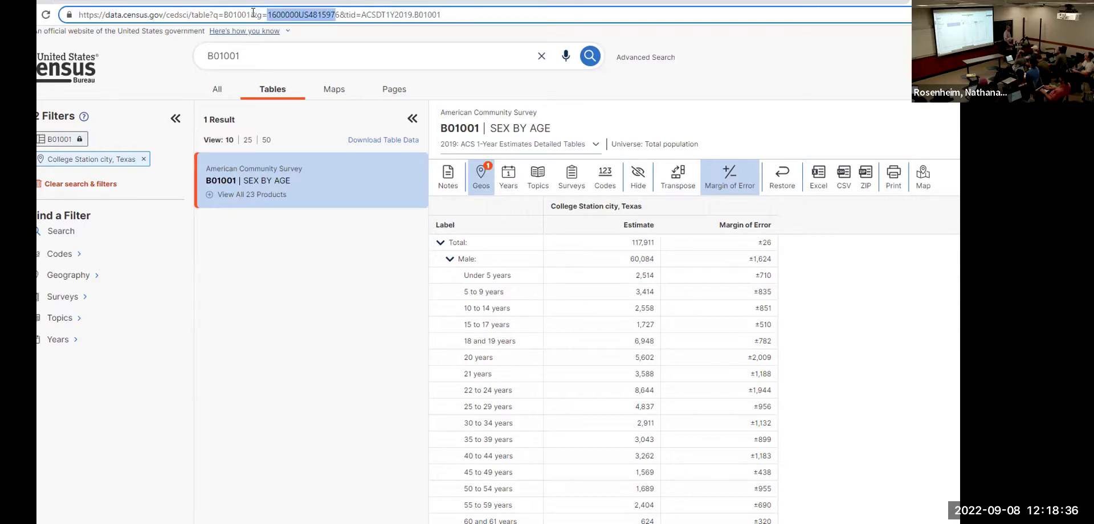
pyautogui.moveTo(223, 13); pyautogui.dragTo(250, 14)
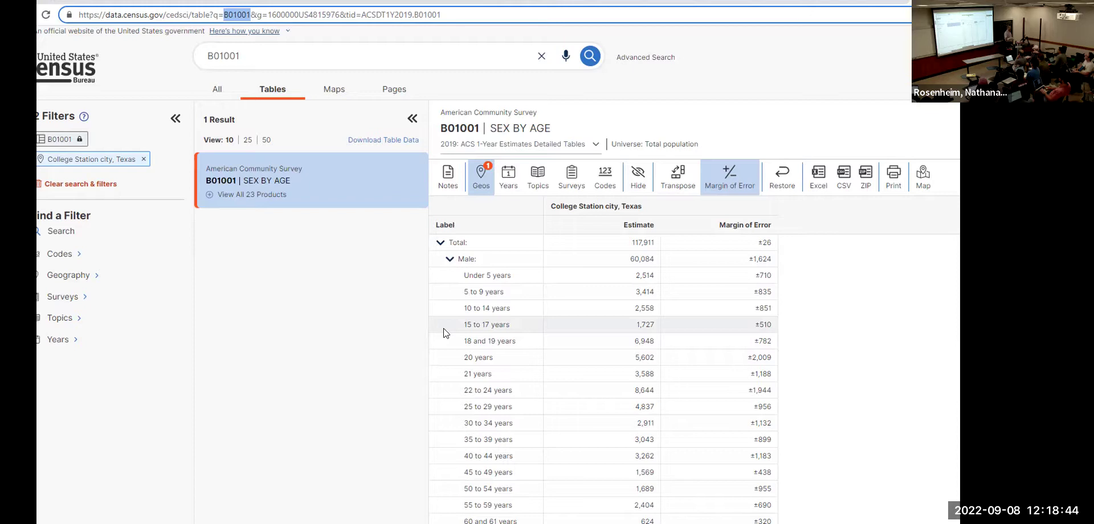
# - Set the estimate period in the web address to 5Y and load that version of the table
pyautogui.click(442, 102)
pyautogui.press('Left')
pyautogui.press('Left')
pyautogui.hotkey('shift', 'Left')
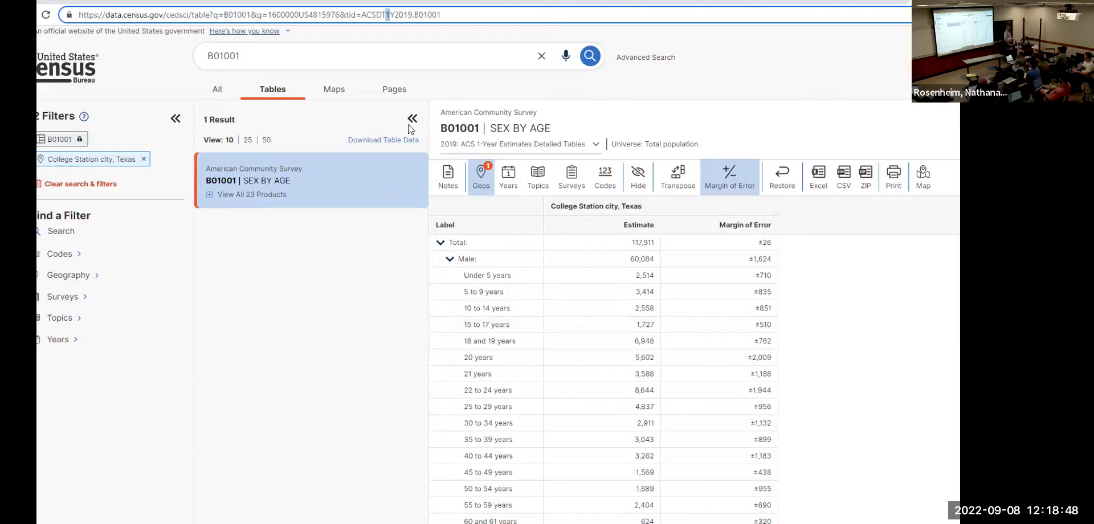
pyautogui.write('5')
pyautogui.press('Return')
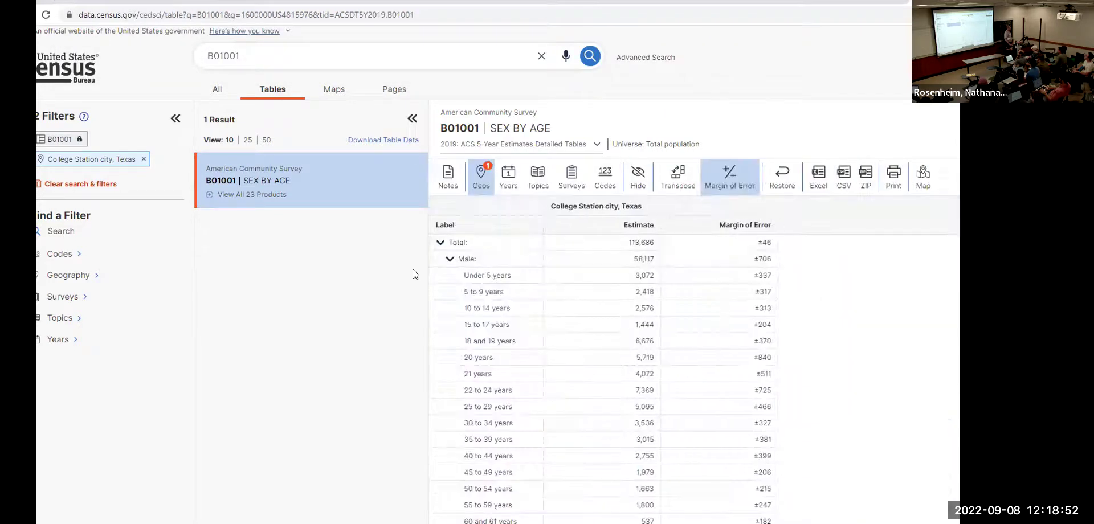
# - Highlight the 5 in the address's estimate period, and set the year to 2020 to load that table
pyautogui.click(386, 15)
pyautogui.click(386, 15)
pyautogui.hotkey('shift', 'Right')
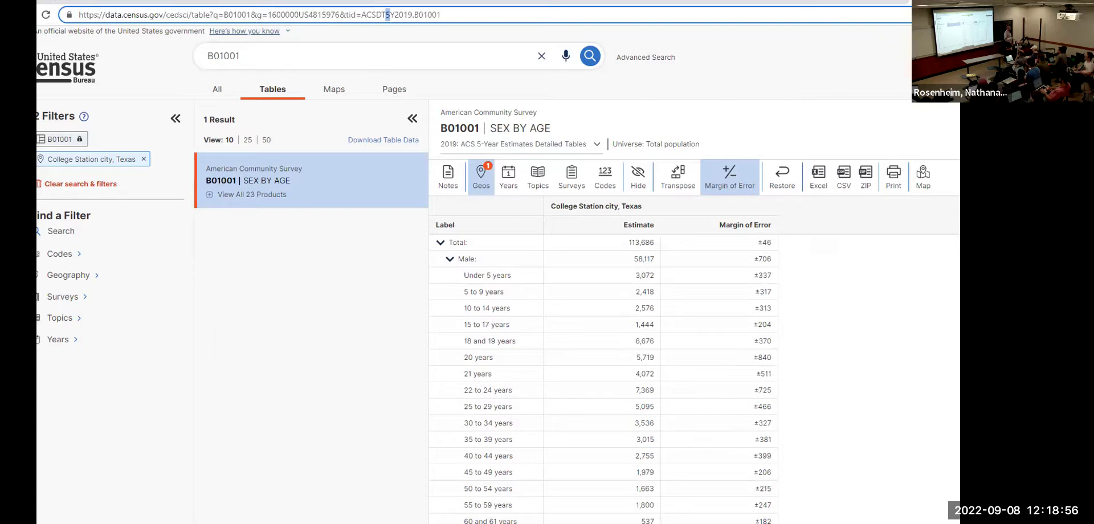
pyautogui.moveTo(402, 14); pyautogui.dragTo(413, 14)
pyautogui.write('20')
pyautogui.press('Return')
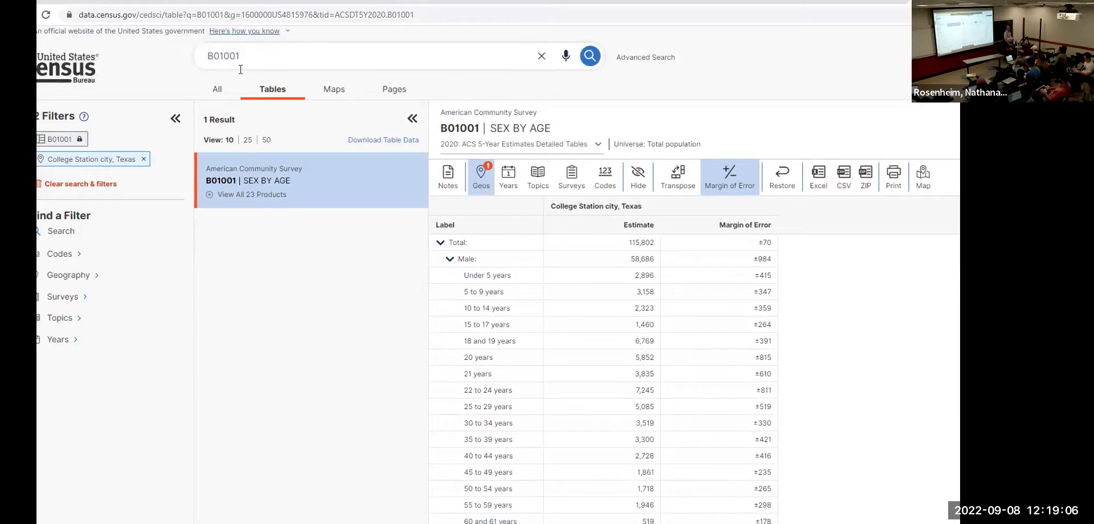
# - Set the year in the web address to 2015 and load College Station's 5-year B01001 table
pyautogui.moveTo(387, 15); pyautogui.dragTo(377, 15)
pyautogui.write('15')
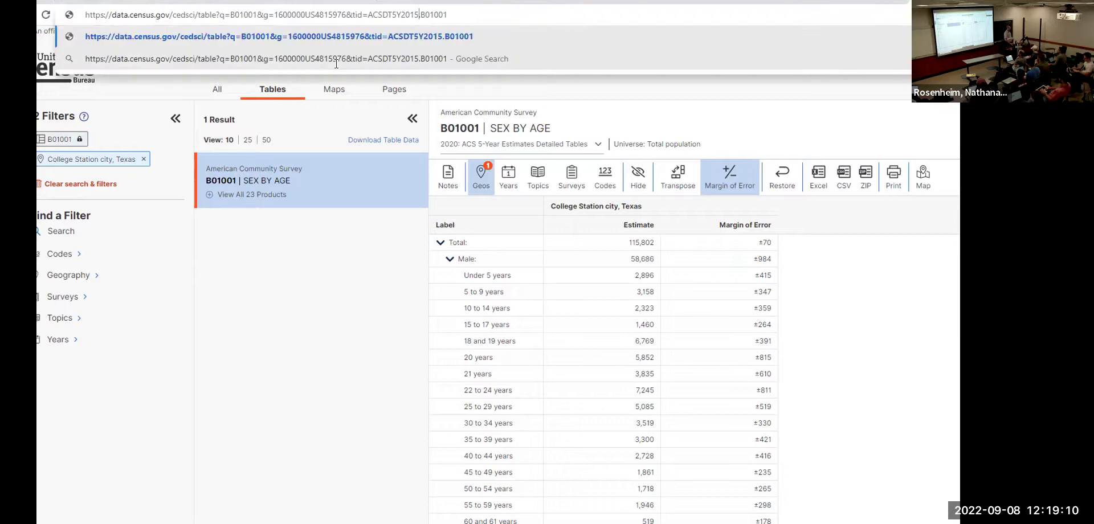
pyautogui.press('Return')
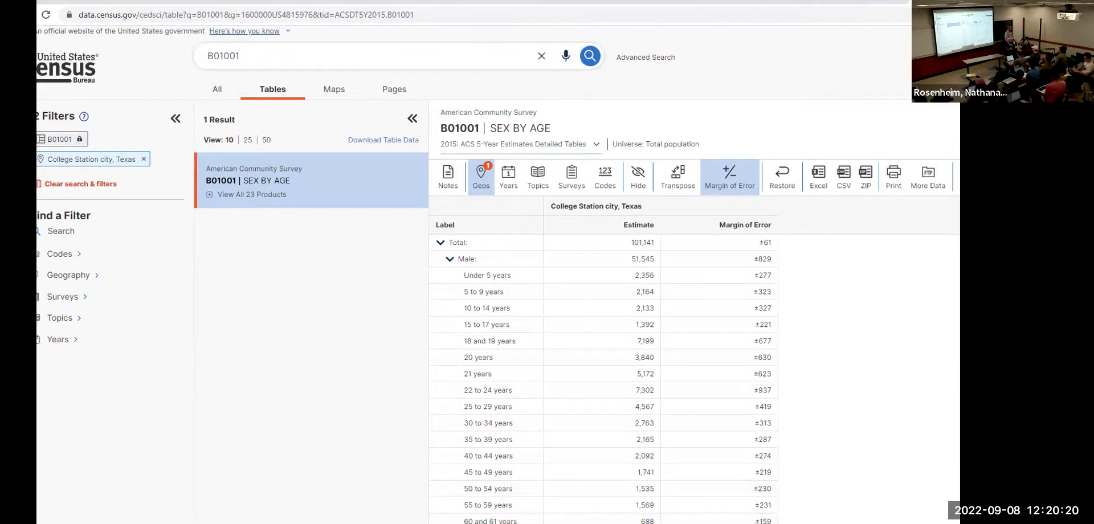
# - Return to the class discussion and go to the geography table in the North Carolina home post, fitting its columns in view
pyautogui.hotkey('alt', 'Tab')
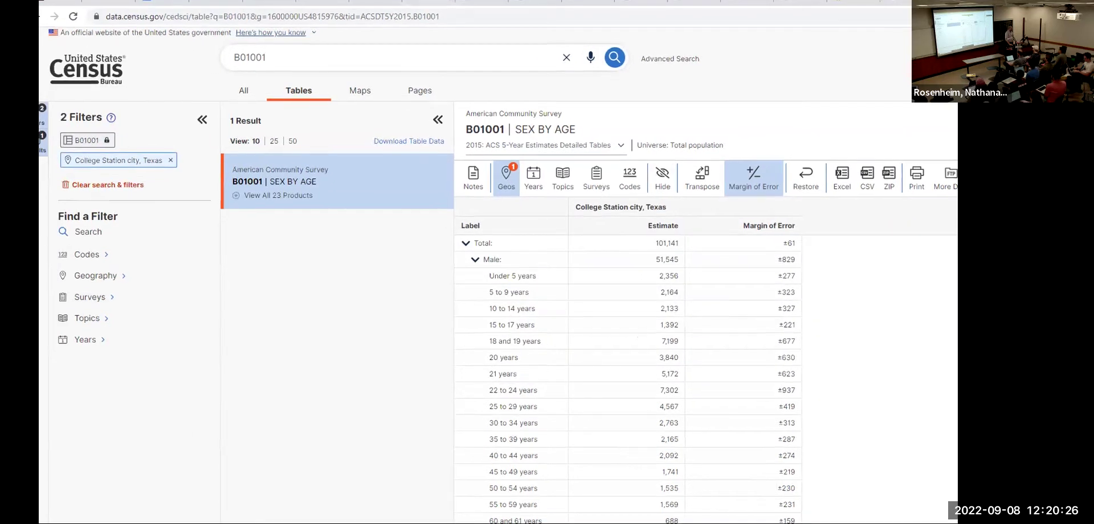
pyautogui.hotkey('alt', 'Tab')
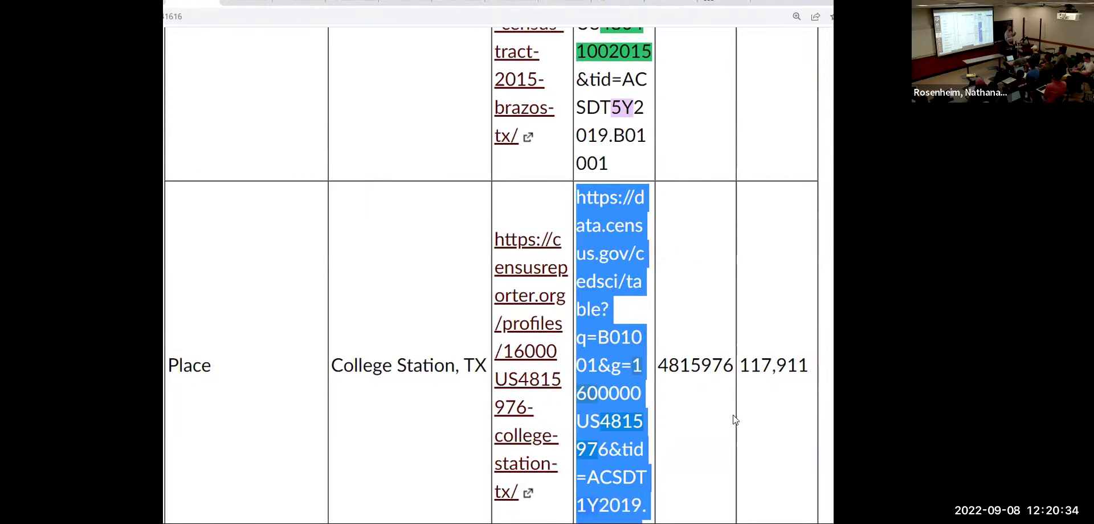
pyautogui.scroll(-2, 729, 415)
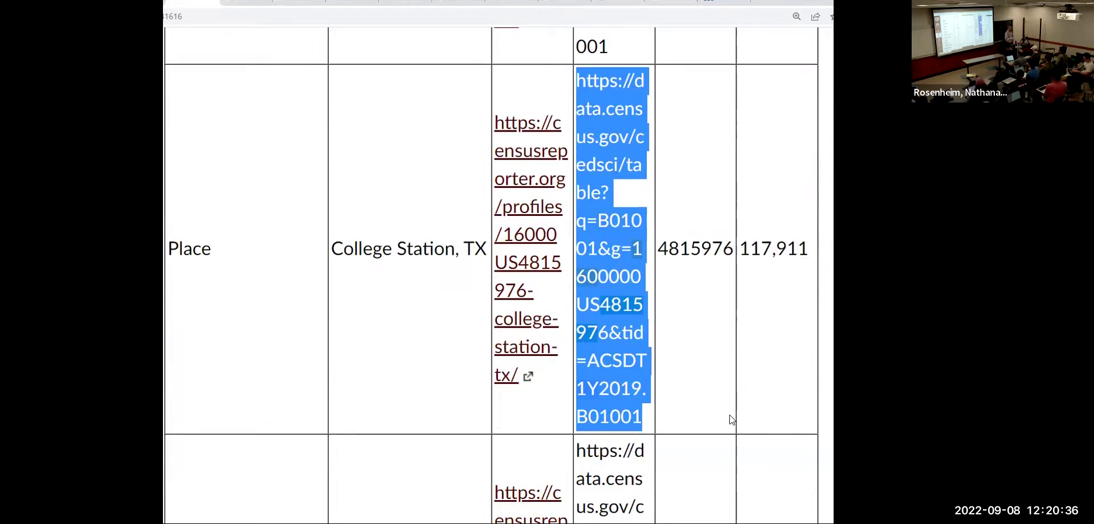
pyautogui.scroll(-6, 730, 415)
pyautogui.scroll(-14, 731, 419)
pyautogui.scroll(-20, 730, 415)
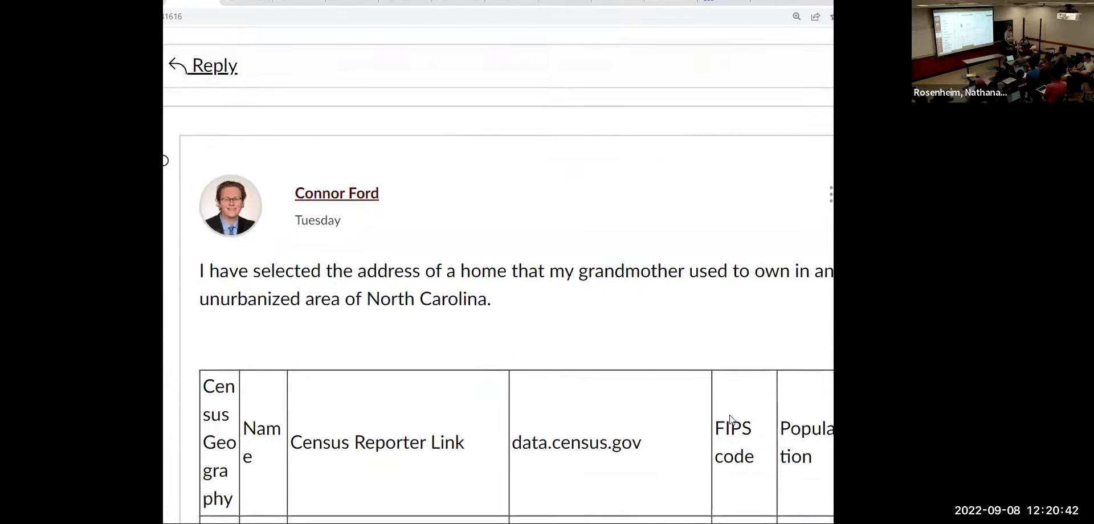
pyautogui.scroll(-3, 730, 415)
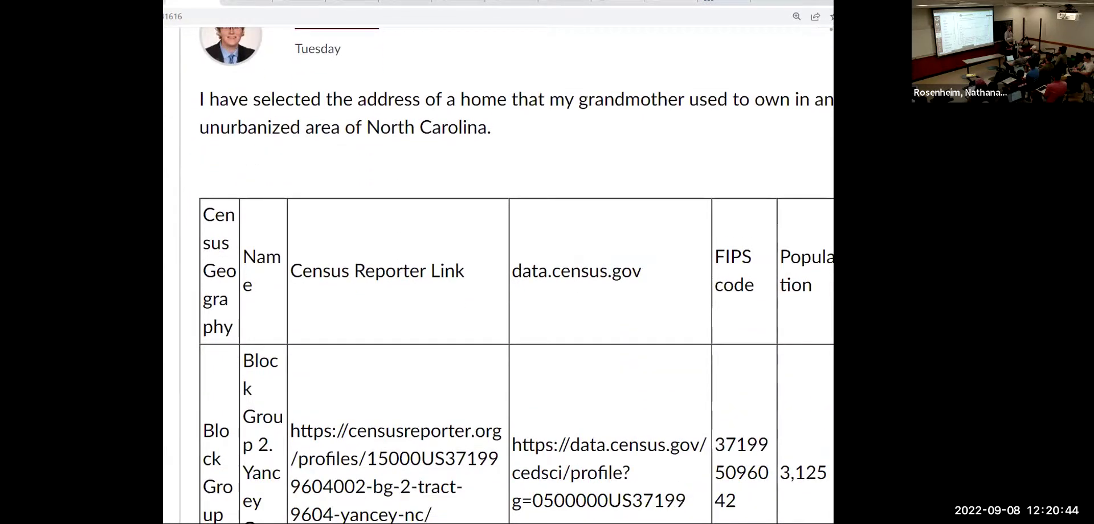
pyautogui.hotkey('ctrl', '-')
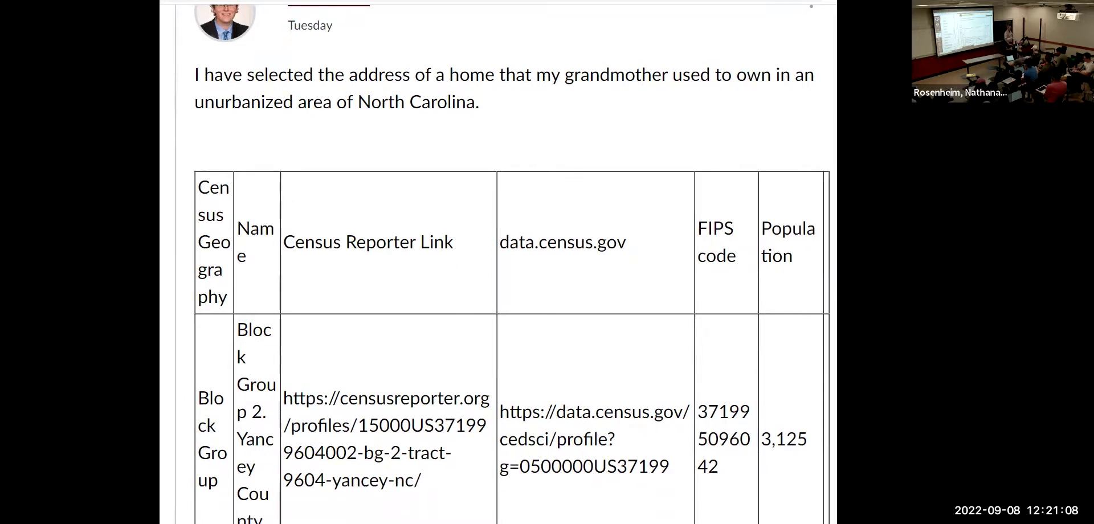
# - Switch to the data.census.gov table, hide the filters and results list beside it, and bring them back
pyautogui.hotkey('ctrl', 'Tab')
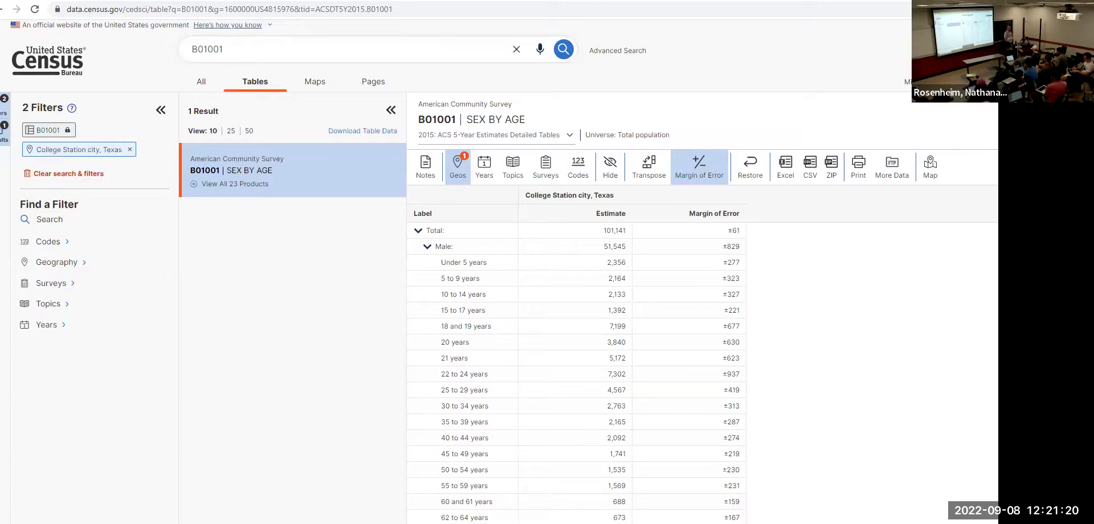
pyautogui.click(159, 114)
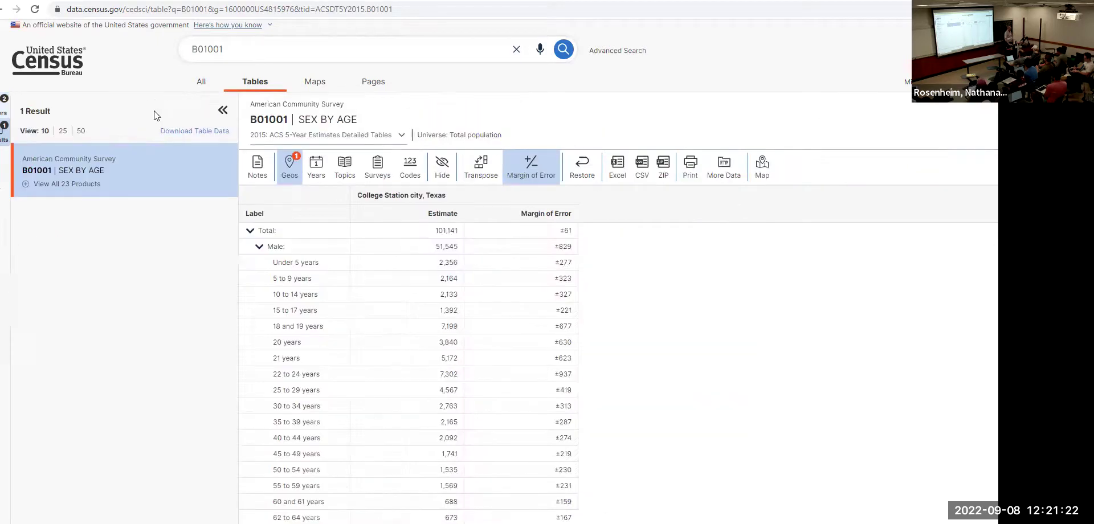
pyautogui.click(222, 110)
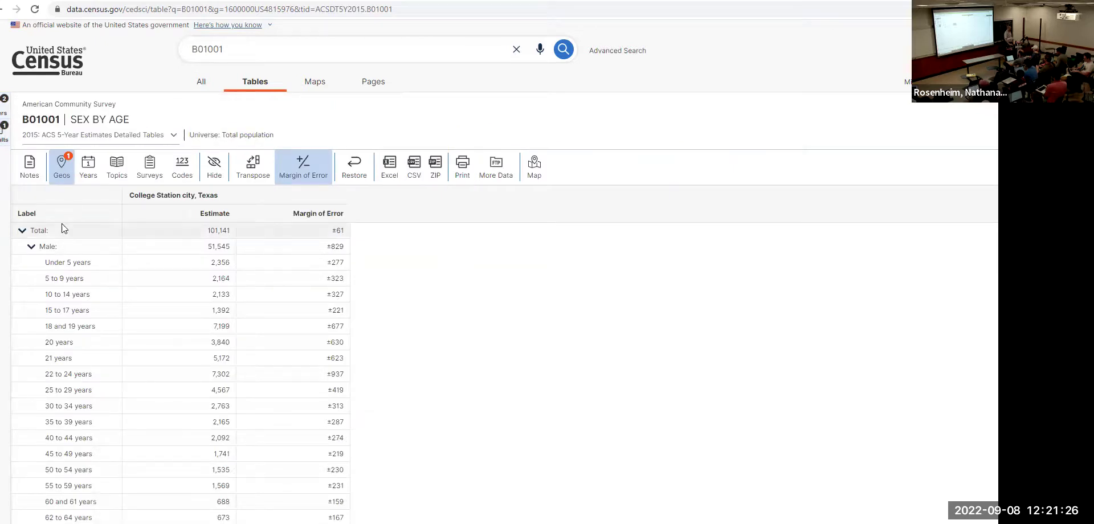
pyautogui.click(5, 123)
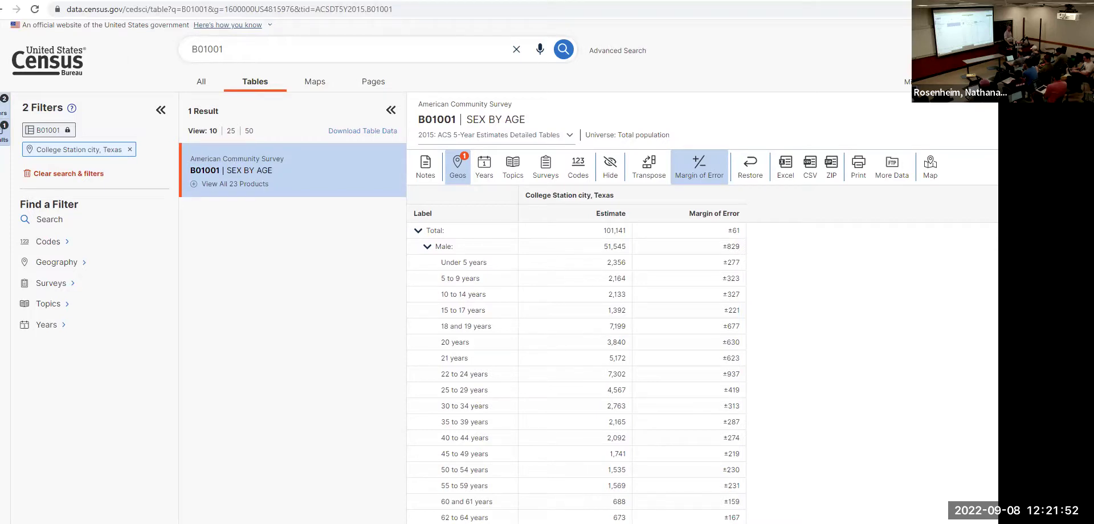
# - Return to the discussion and examine the addresses, FIPS codes and populations in the Yancey County, NC and Nassau, NY geography tables
pyautogui.hotkey('alt', 'Tab')
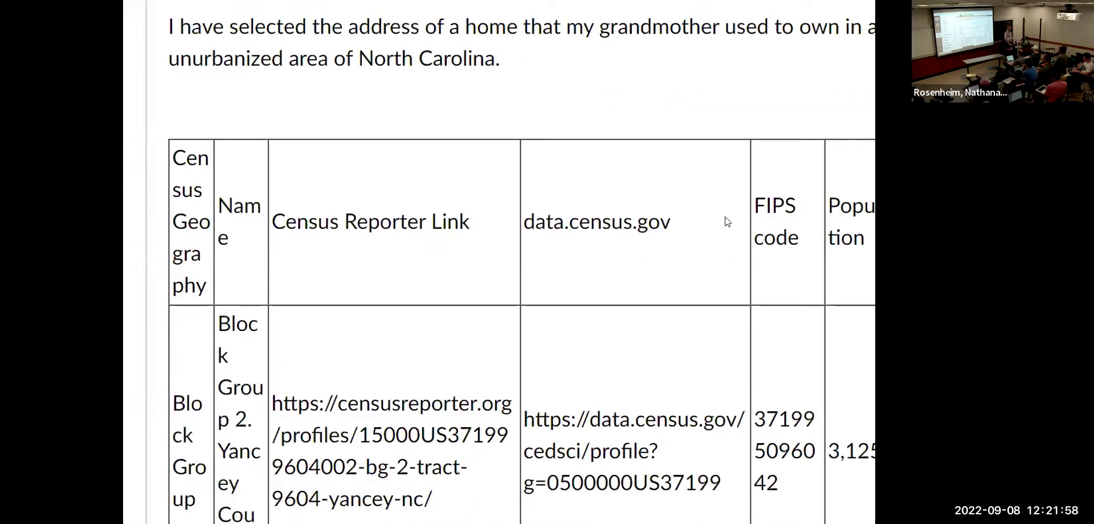
pyautogui.scroll(-4, 857, 245)
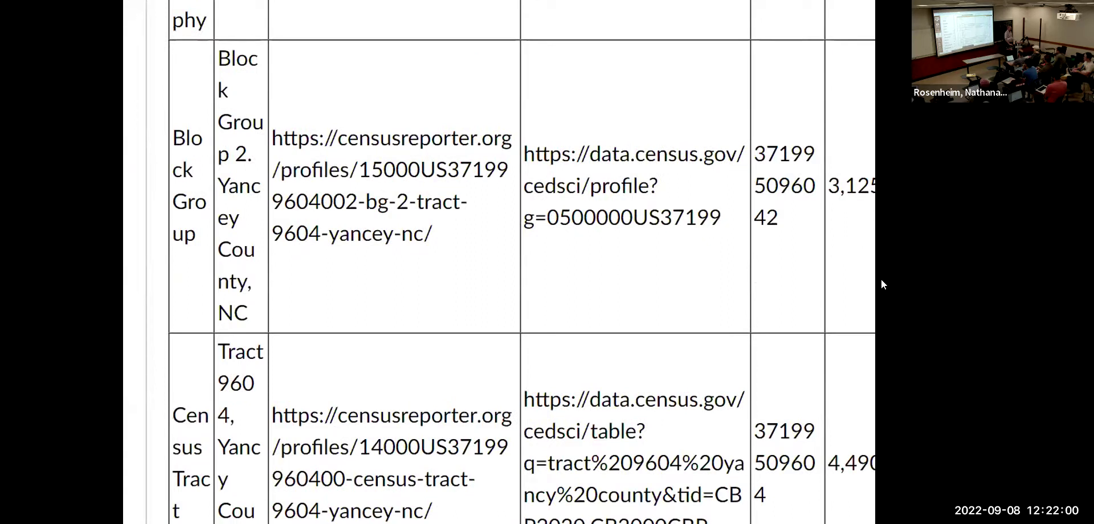
pyautogui.scroll(-3, 881, 283)
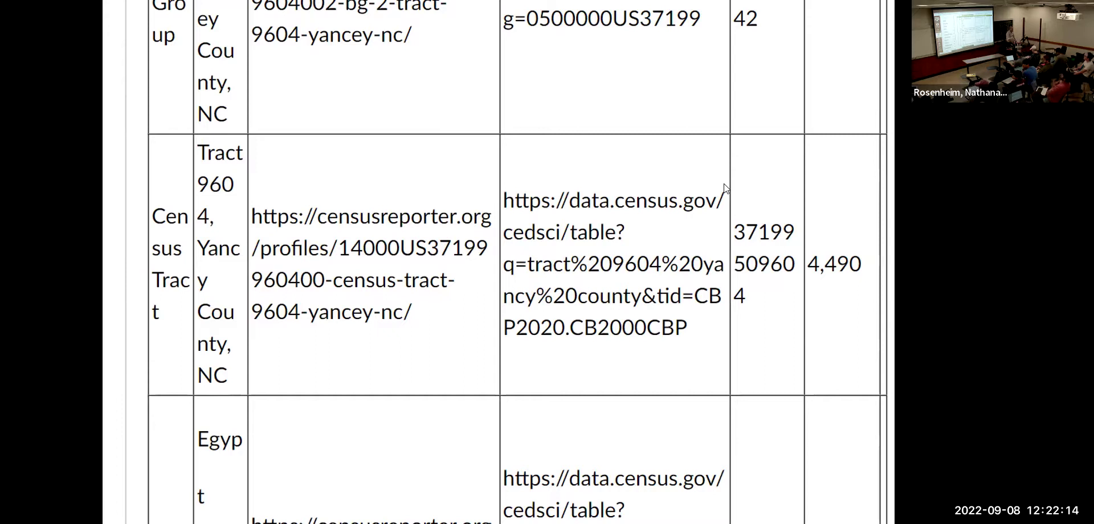
pyautogui.scroll(-5, 724, 184)
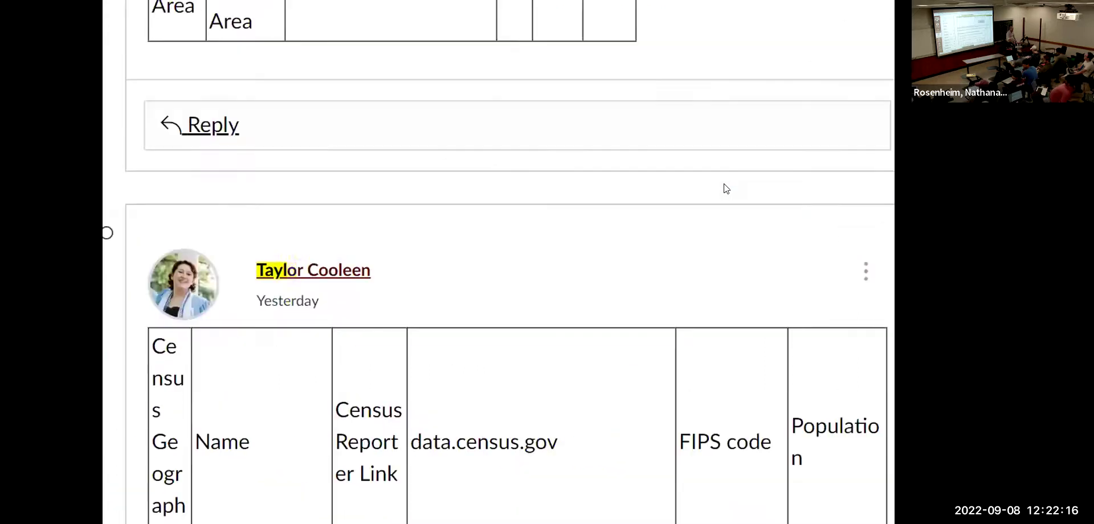
pyautogui.scroll(-6, 717, 249)
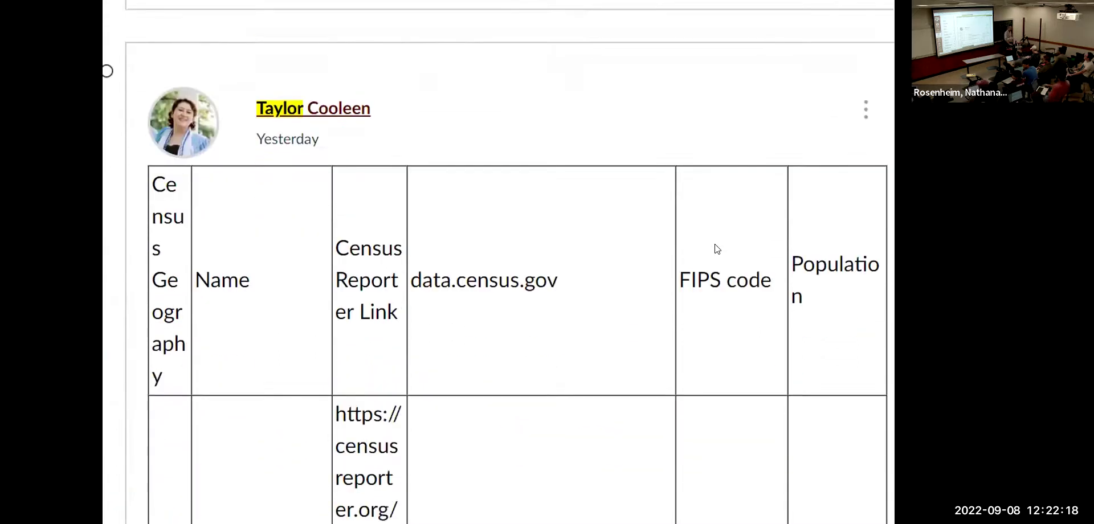
pyautogui.scroll(-2, 717, 249)
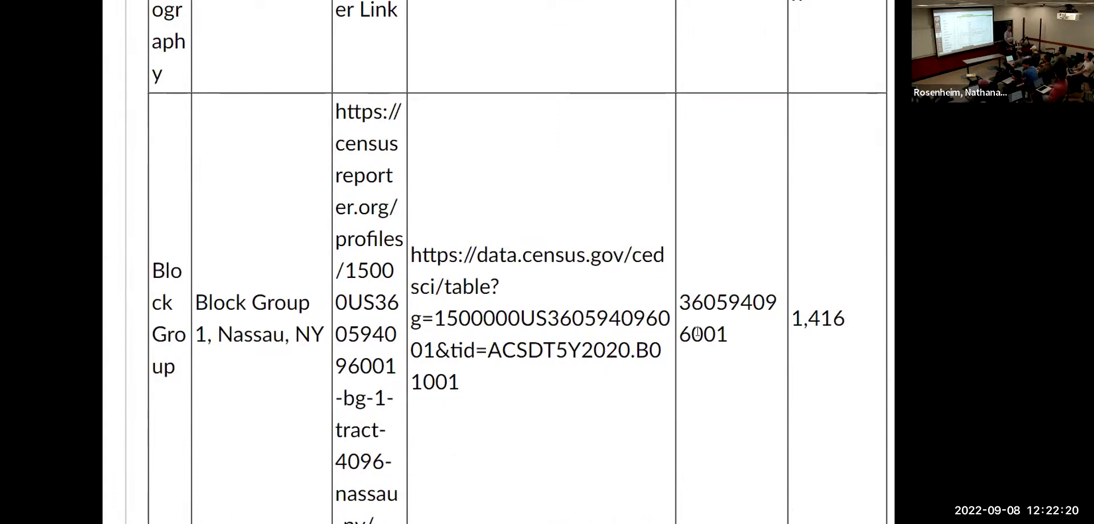
pyautogui.scroll(-8, 697, 332)
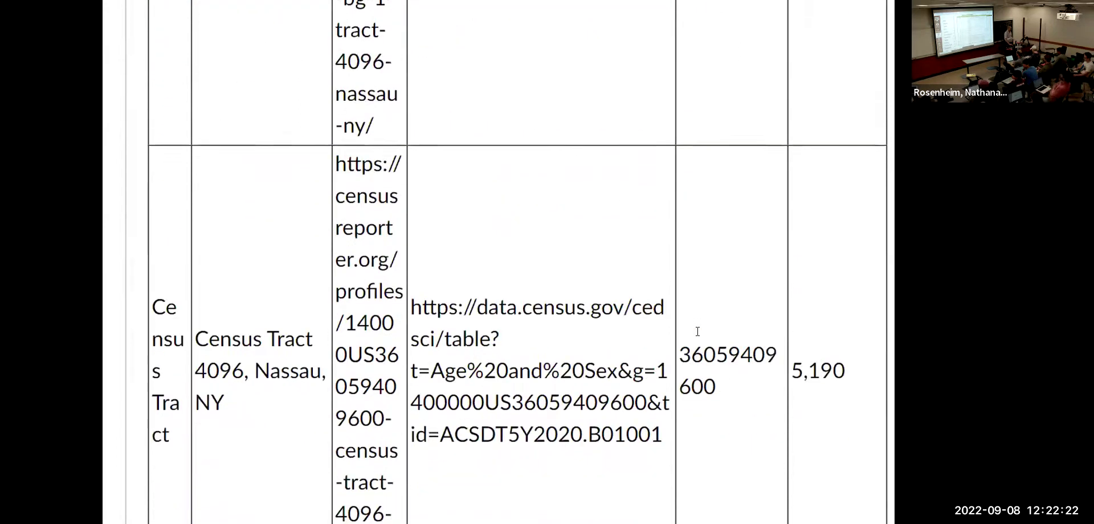
pyautogui.scroll(-7, 697, 331)
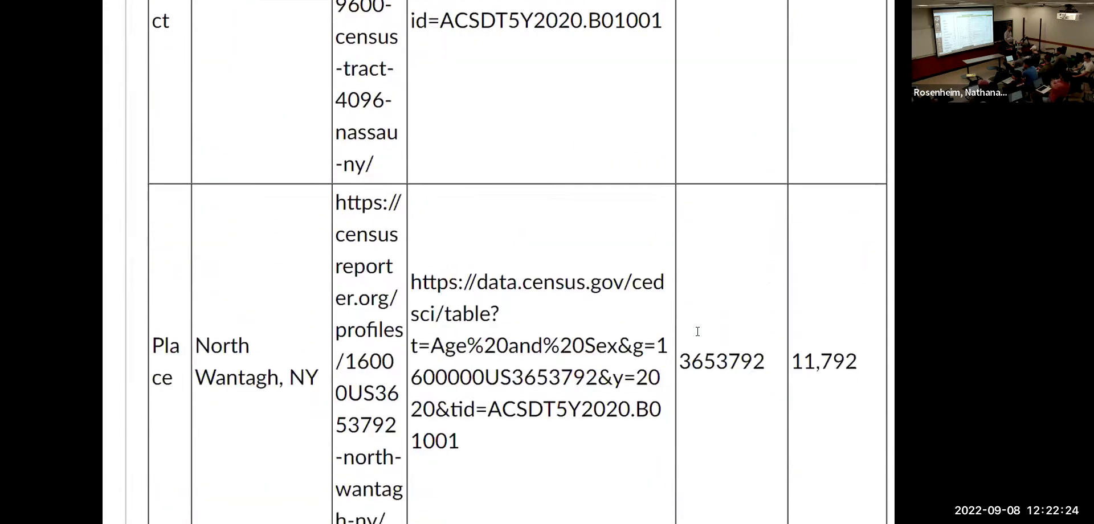
pyautogui.scroll(-16, 698, 332)
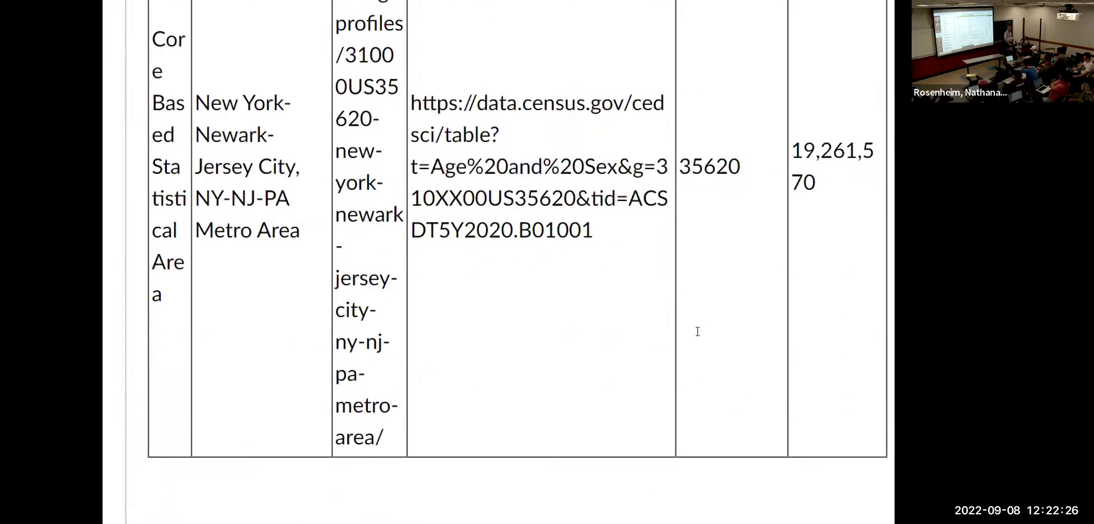
# - Review the 2010 and 2020 population table for Nassau, NY, highlighting both population values for Census Tract 4096
pyautogui.scroll(-2, 698, 331)
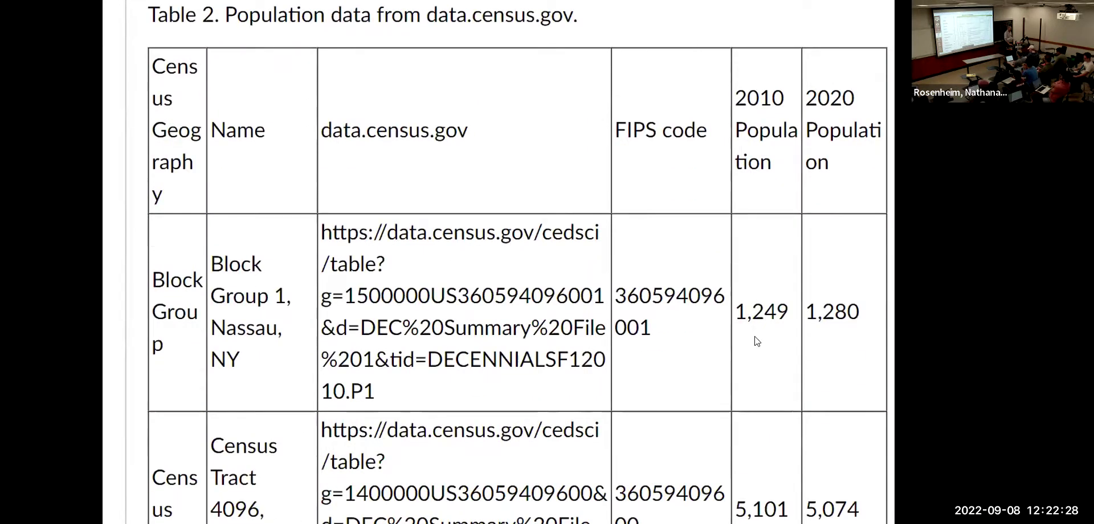
pyautogui.scroll(-1, 756, 342)
pyautogui.scroll(-2, 756, 342)
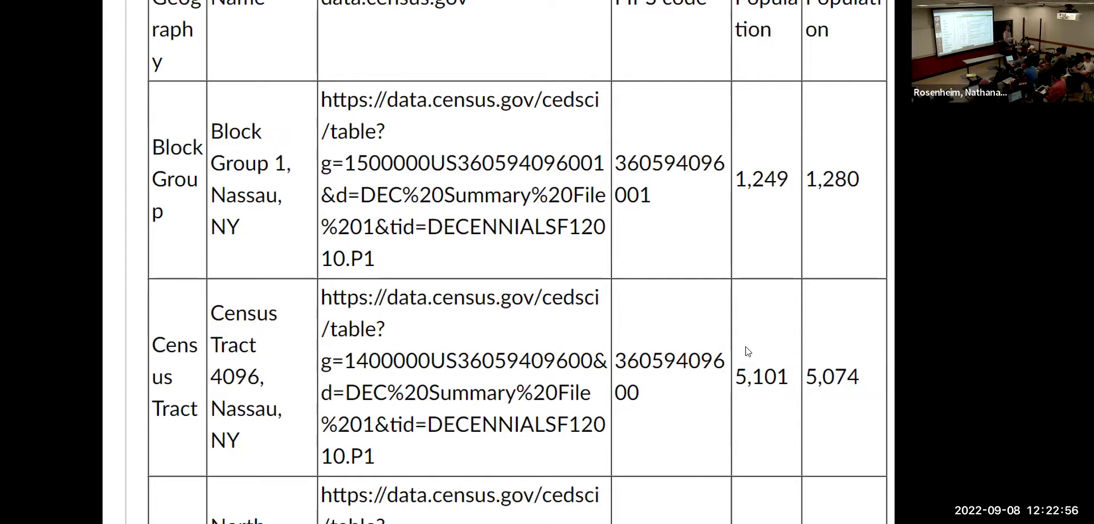
pyautogui.moveTo(735, 376); pyautogui.dragTo(864, 378)
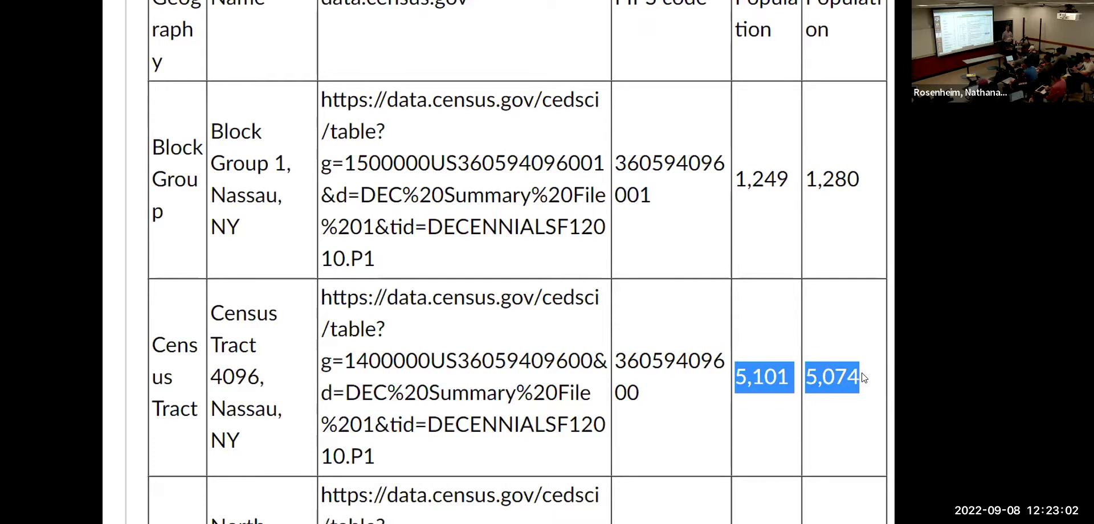
pyautogui.scroll(-3, 863, 377)
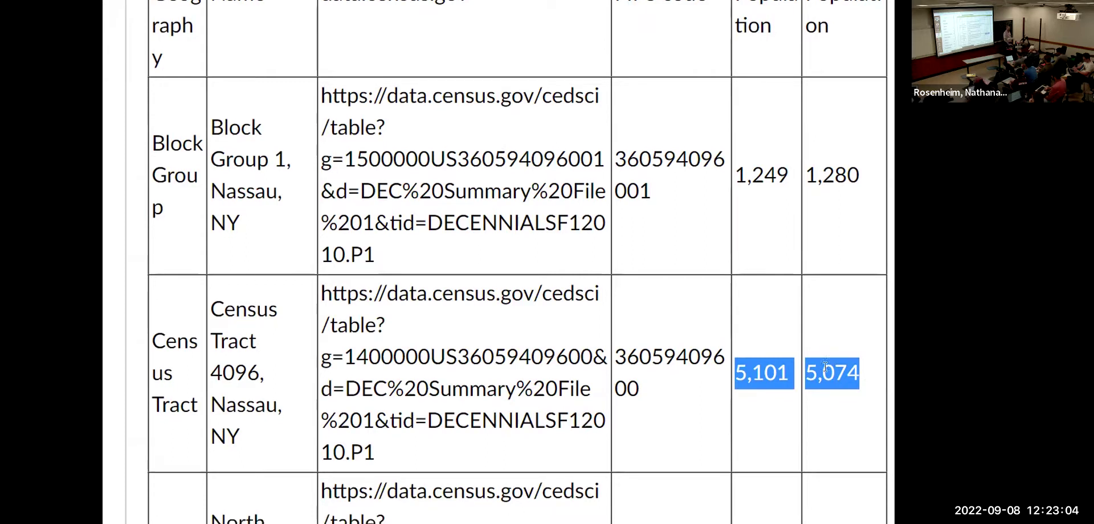
# - Examine the Pierce, WA geography table, highlighting Census Tract 613's population, and read the follow-up reply about finding the FIPS code
pyautogui.scroll(-15, 759, 368)
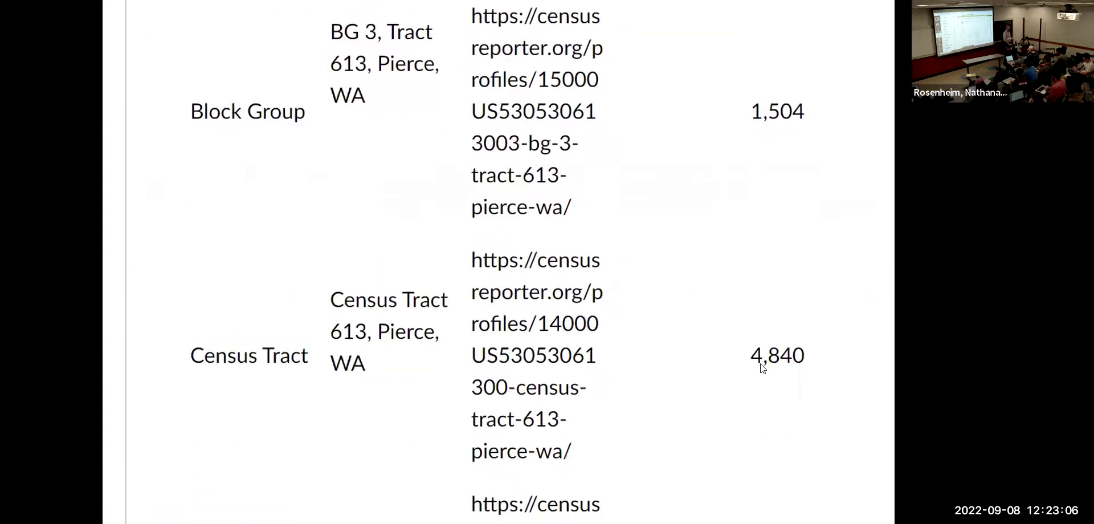
pyautogui.moveTo(741, 365); pyautogui.dragTo(832, 359)
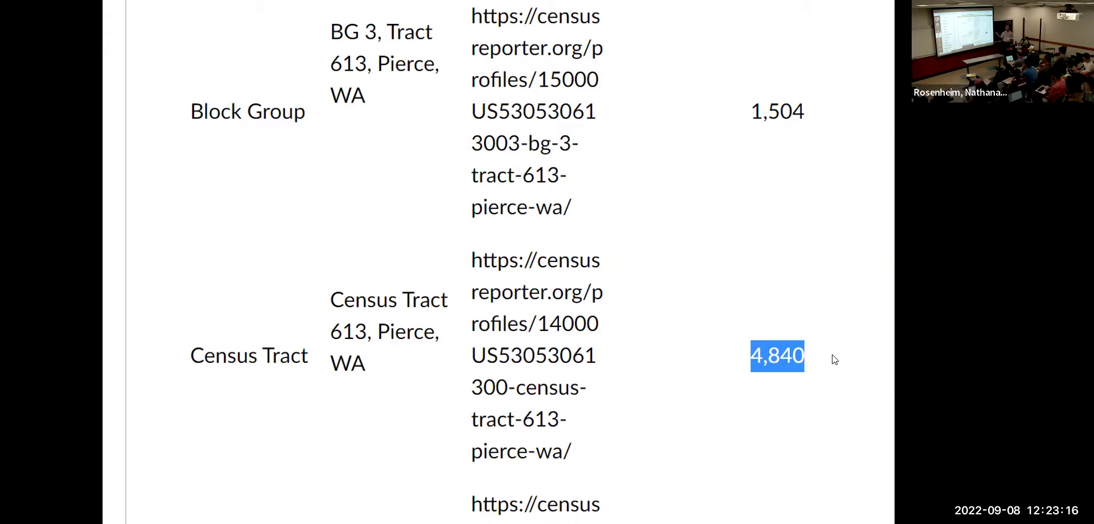
pyautogui.scroll(-10, 834, 359)
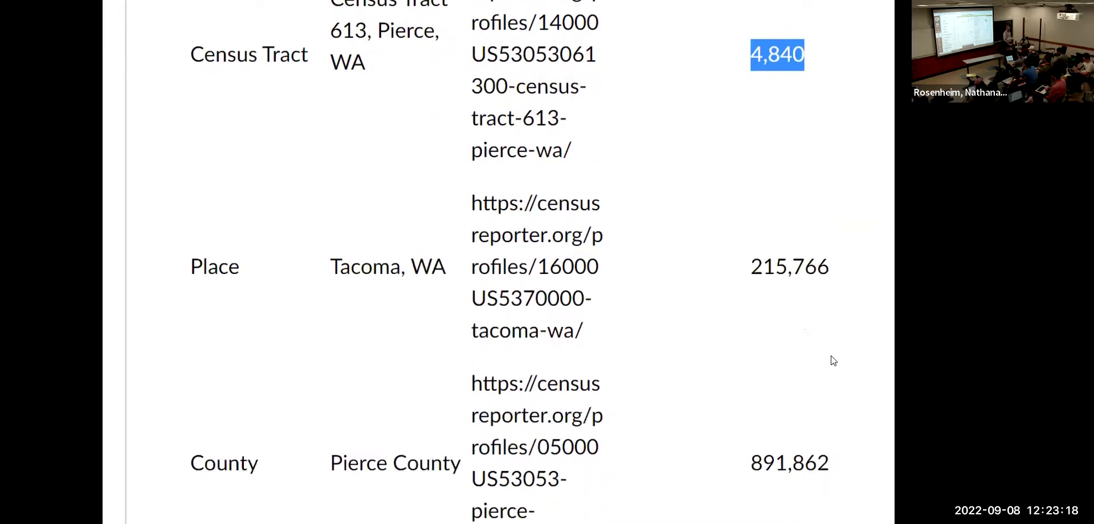
pyautogui.scroll(-8, 832, 360)
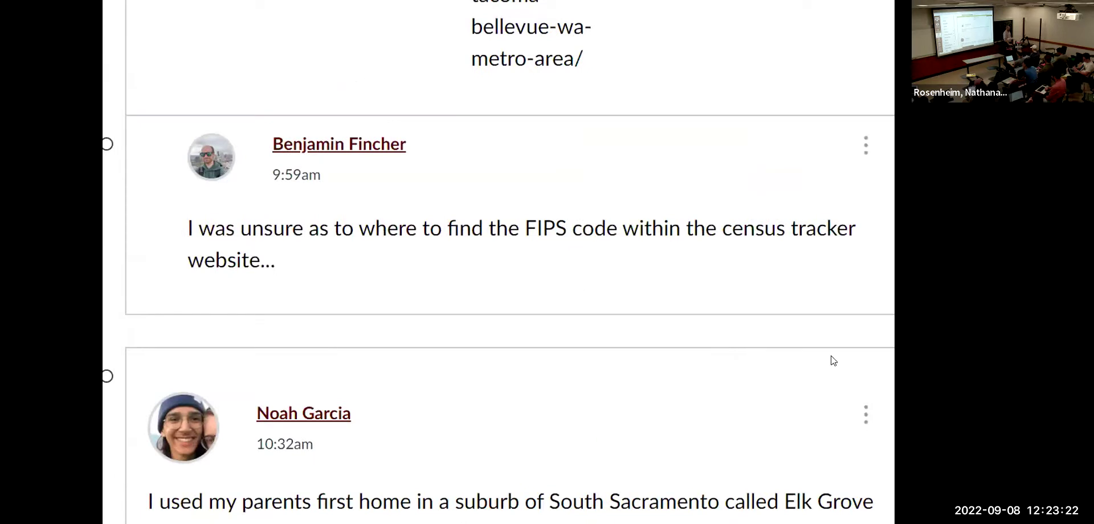
pyautogui.scroll(-1, 833, 359)
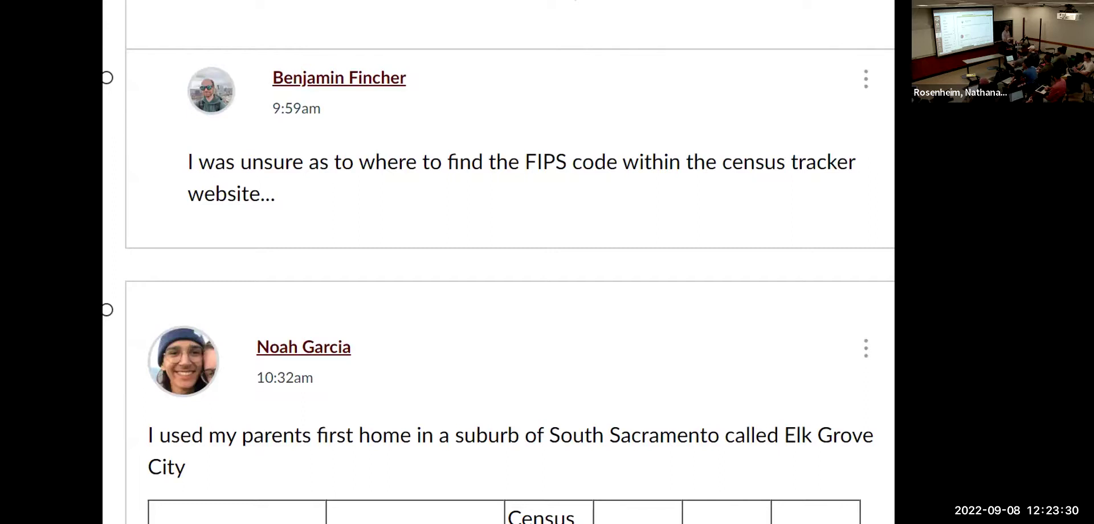
# - Go back to the start of the discussion and review the instructions for making the table with Census Reporter
pyautogui.scroll(10, 309, 85)
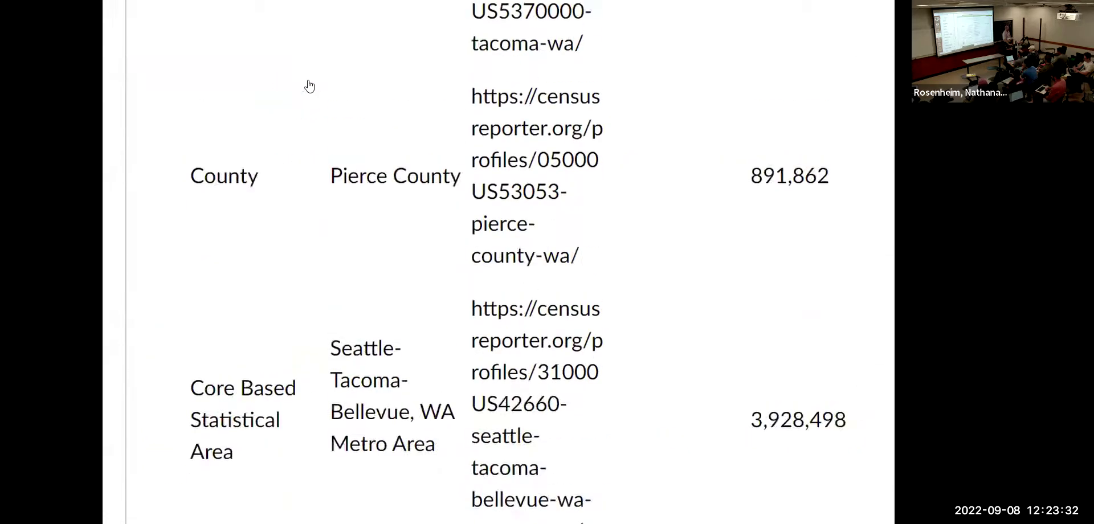
pyautogui.scroll(20, 774, 251)
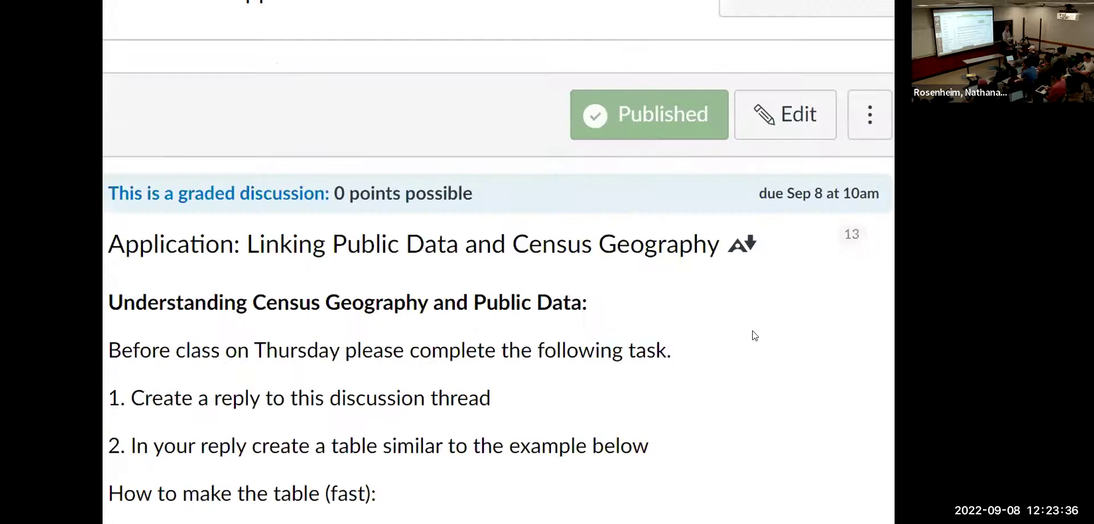
pyautogui.scroll(-3, 753, 336)
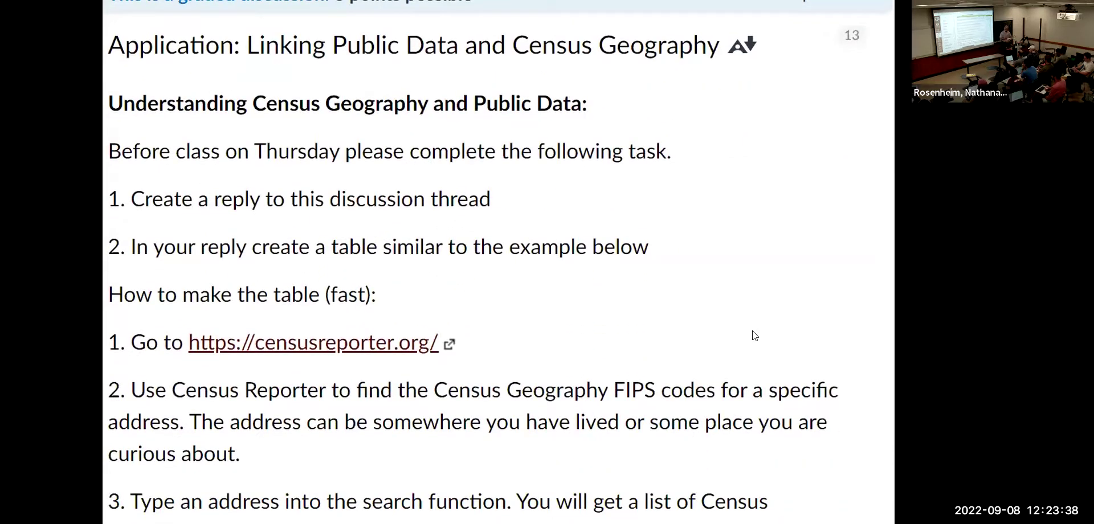